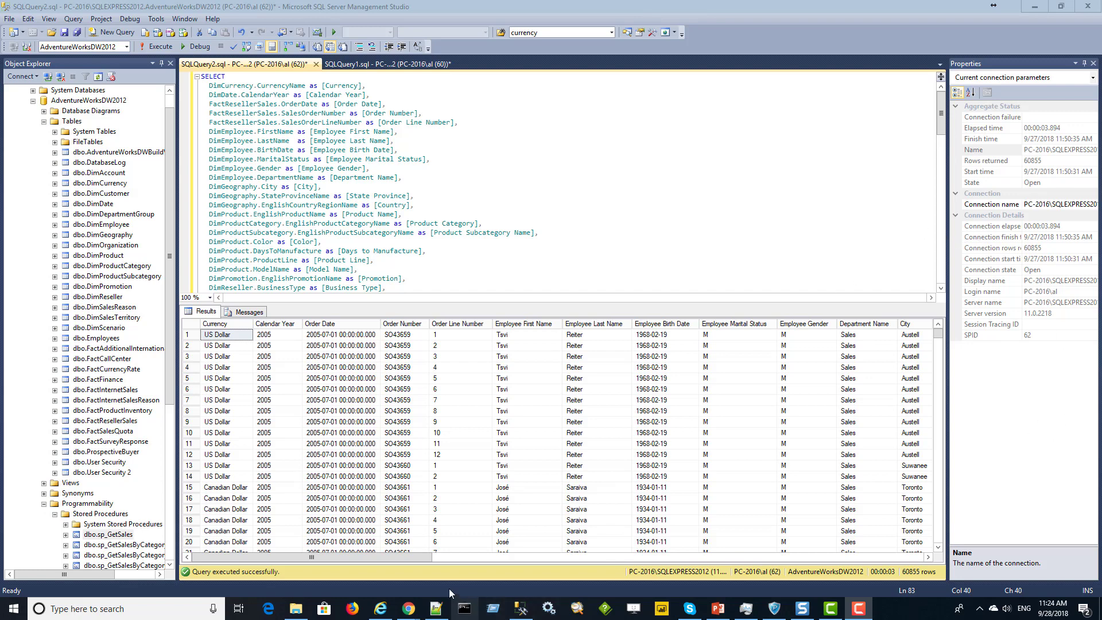
- Review the sales query results and the CREATE PROCEDURE script that defines [dbo].[sp_GetSales]
left_click(379, 559)
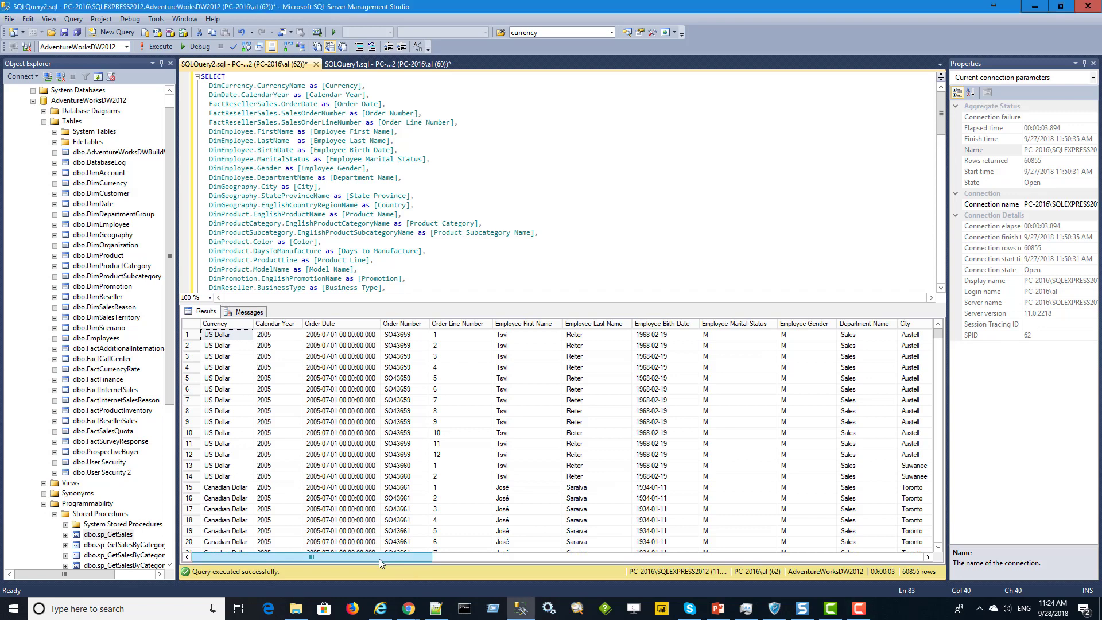
mouse_move(379, 558)
left_mouse_down()
mouse_move(888, 574)
mouse_move(366, 563)
left_mouse_up()
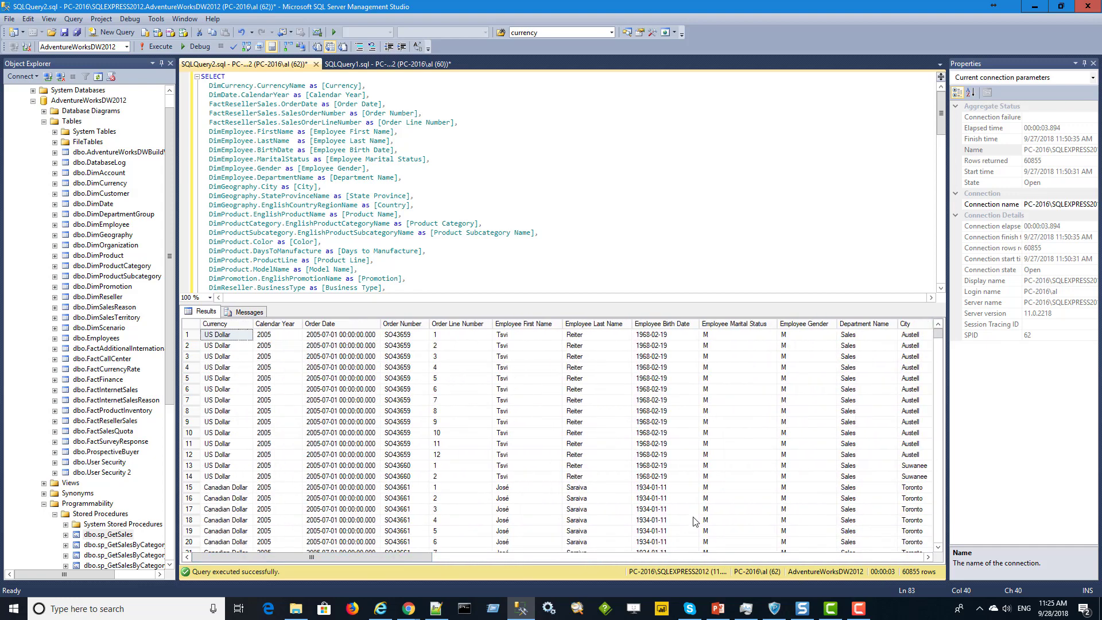
left_click(376, 64)
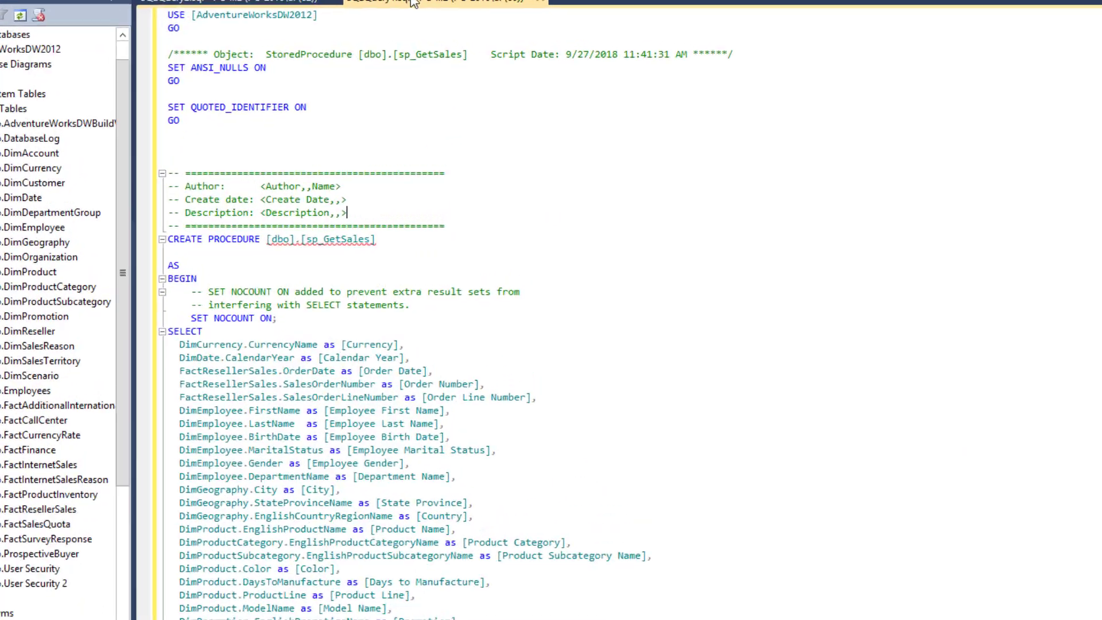
left_click_drag(397, 239, 326, 261)
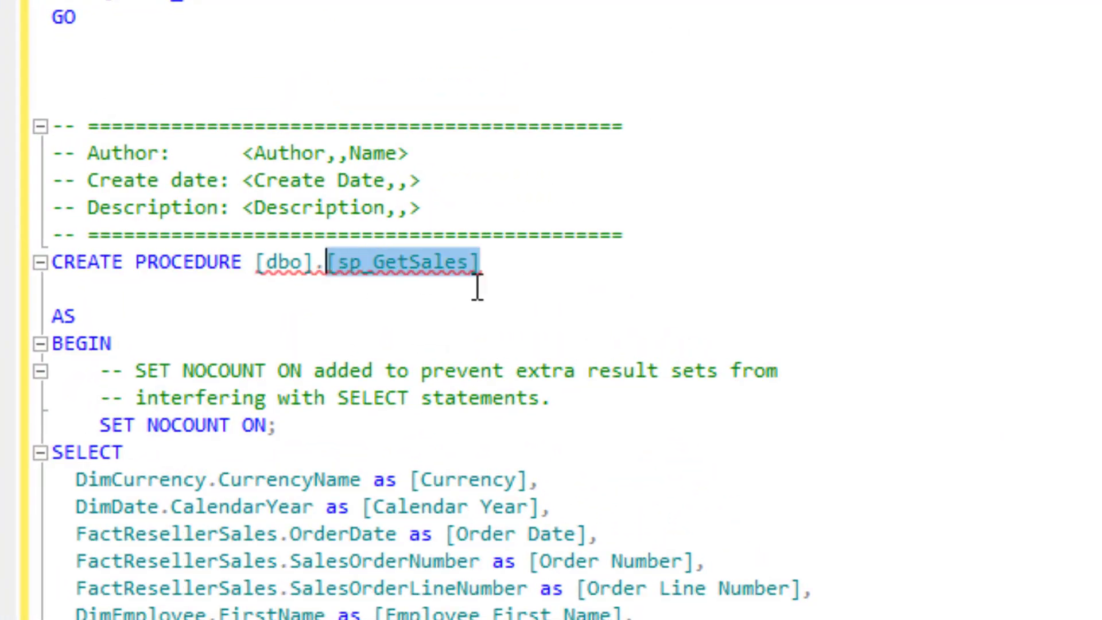
left_click(607, 295)
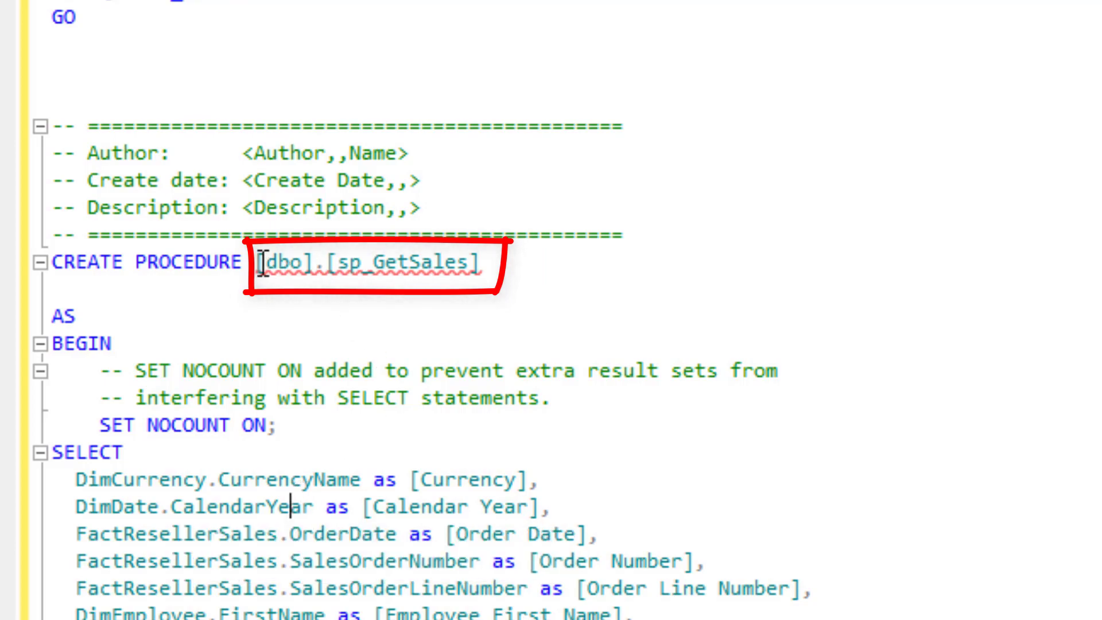
mouse_move(262, 264)
left_click_drag(262, 264, 532, 275)
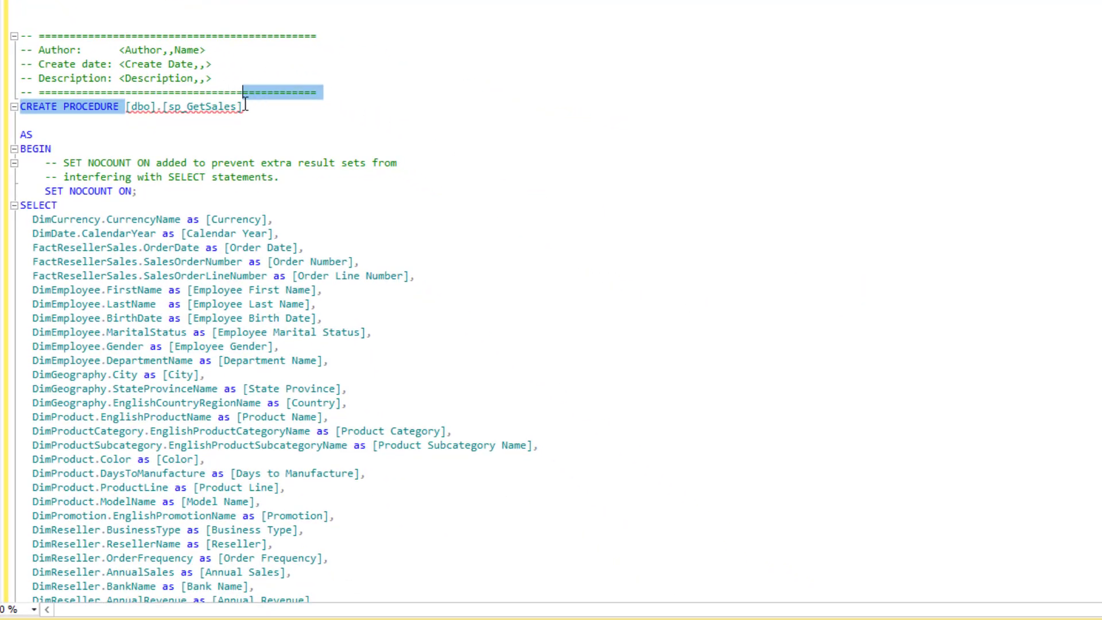
left_click(268, 113)
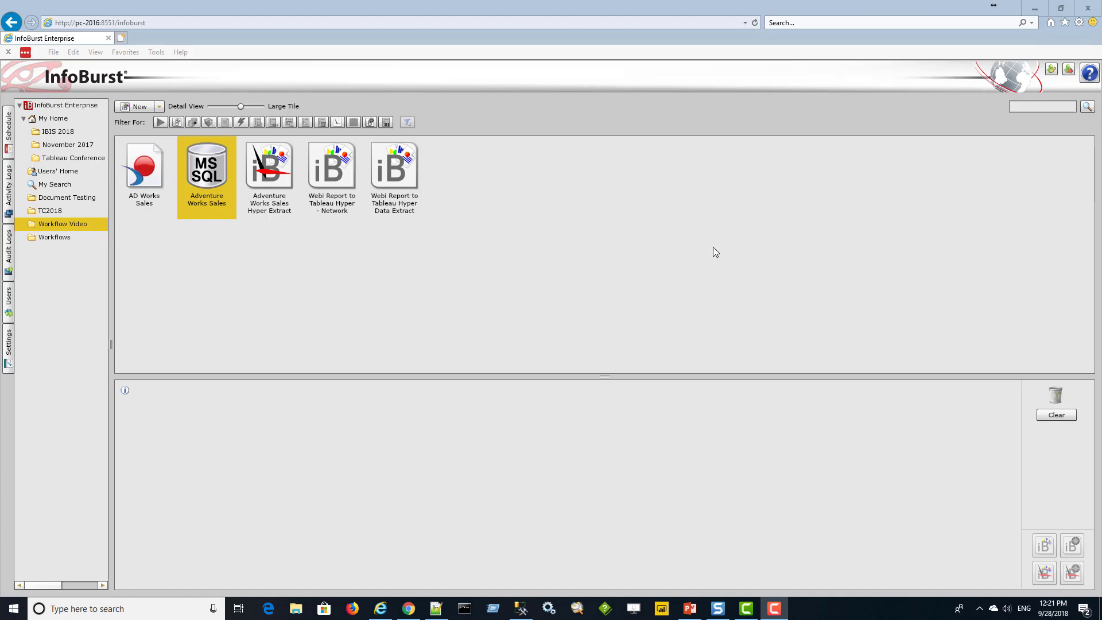
mouse_move(222, 152)
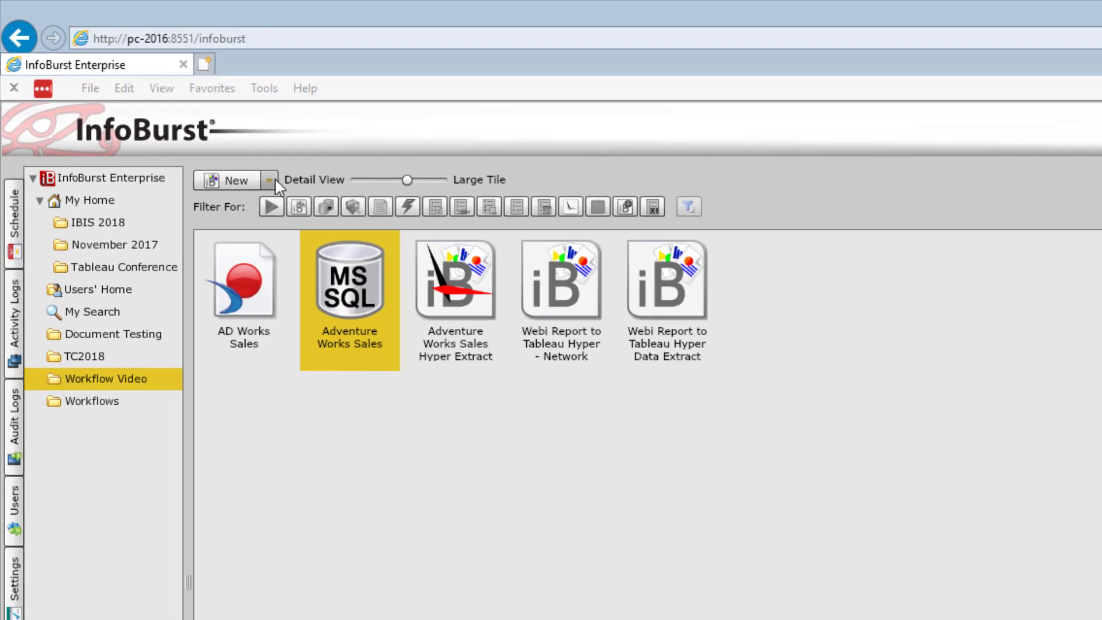
left_click(270, 180)
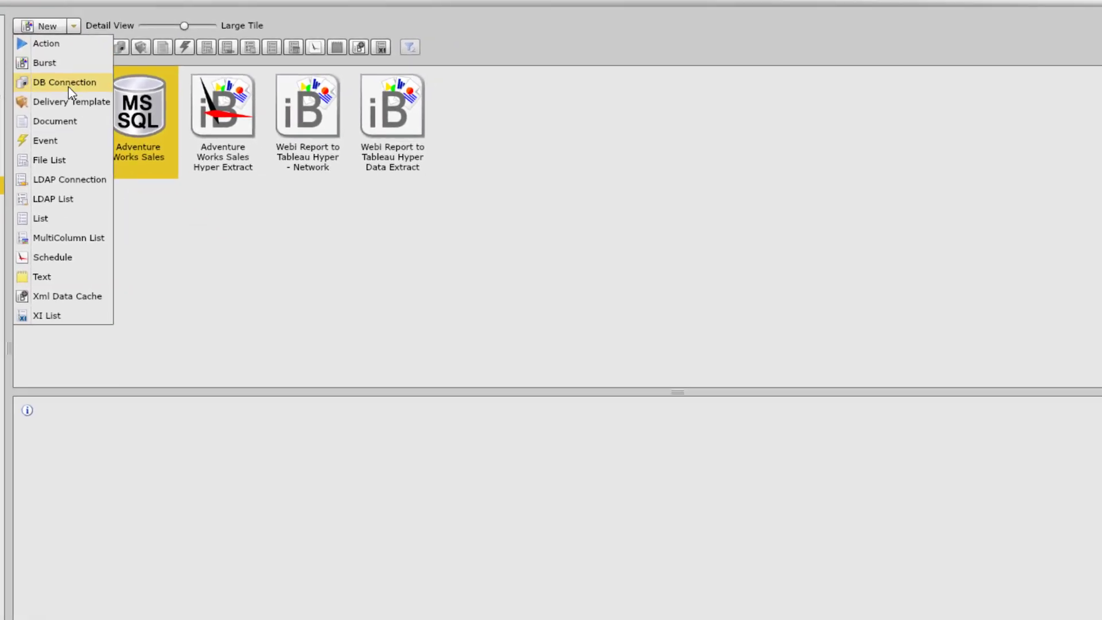
left_click(68, 87)
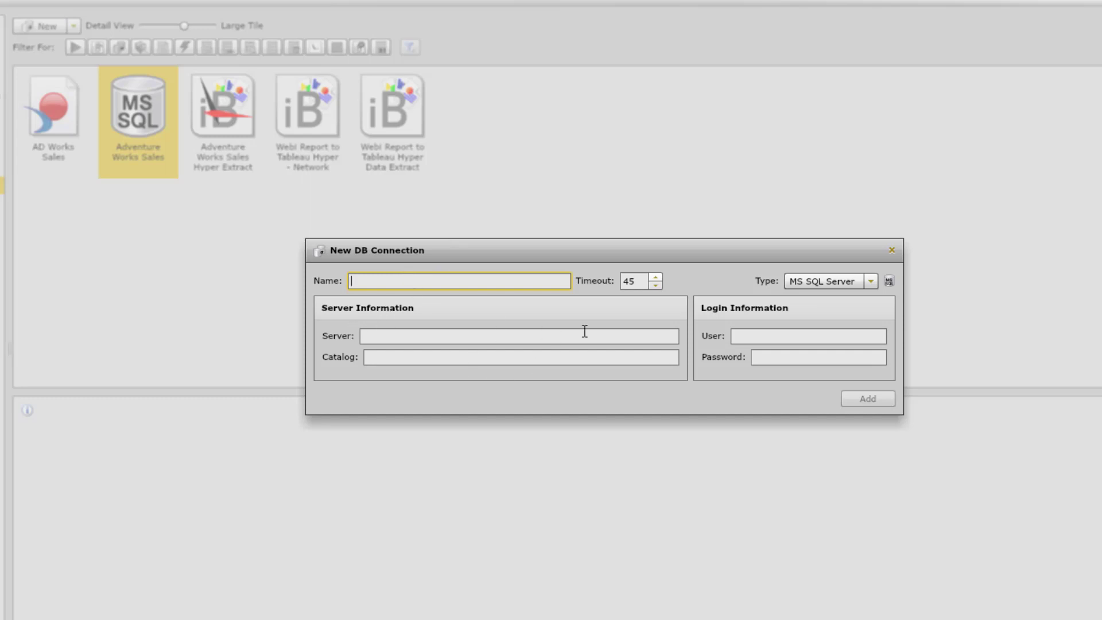
left_click(869, 281)
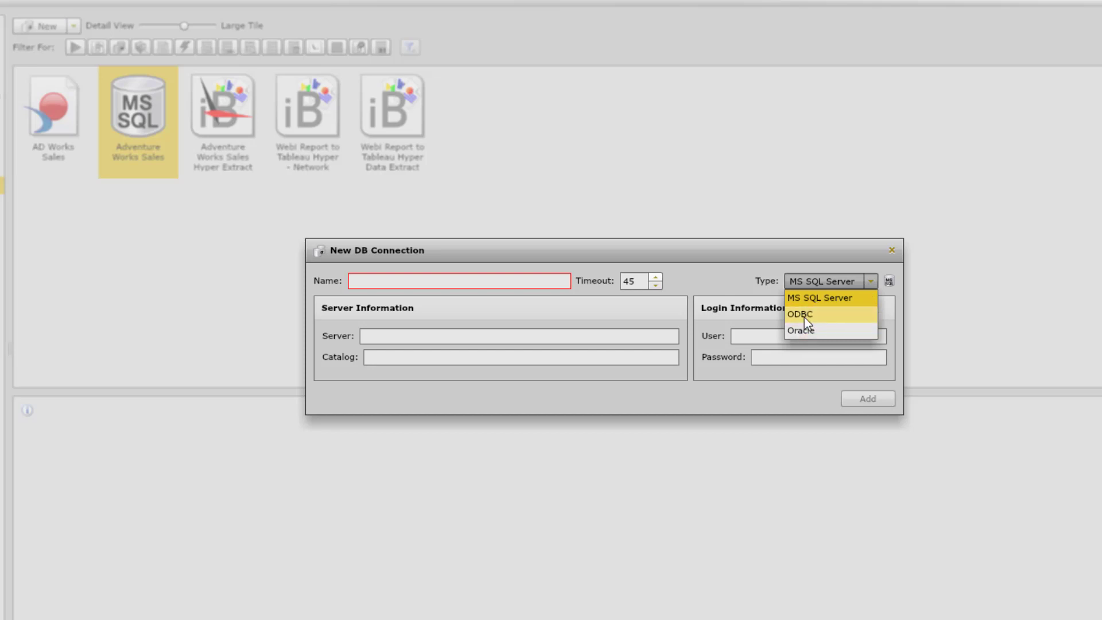
left_click(892, 251)
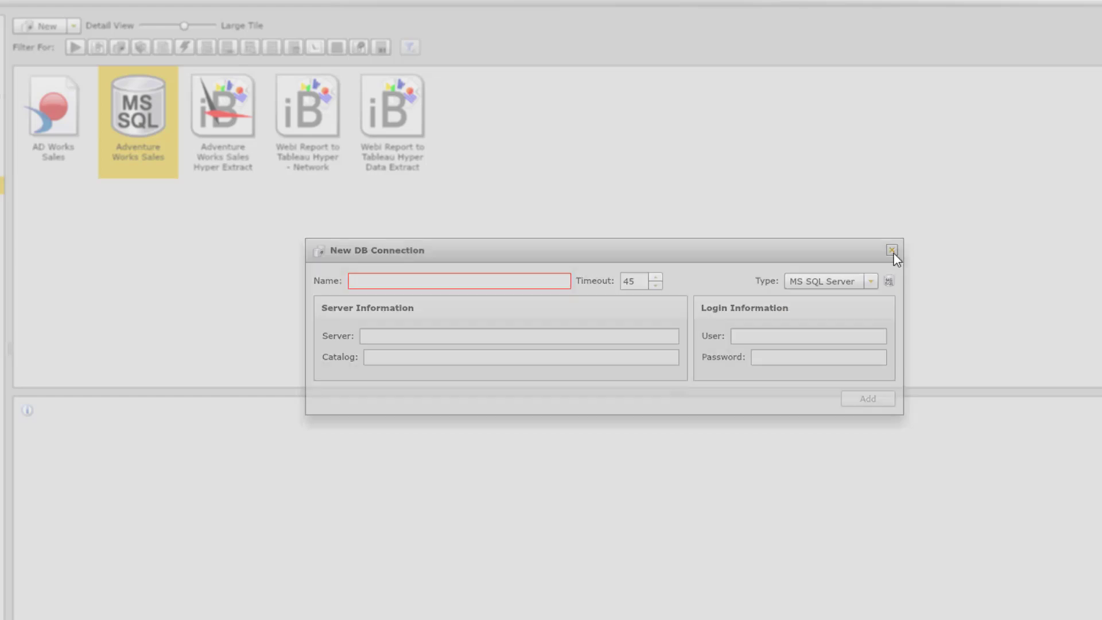
- Add a query named Stored Proc Sales with EXEC [dbo].[sp_GetSales] to the Adventure Works Sales connection, and test-run it
double_click(126, 121)
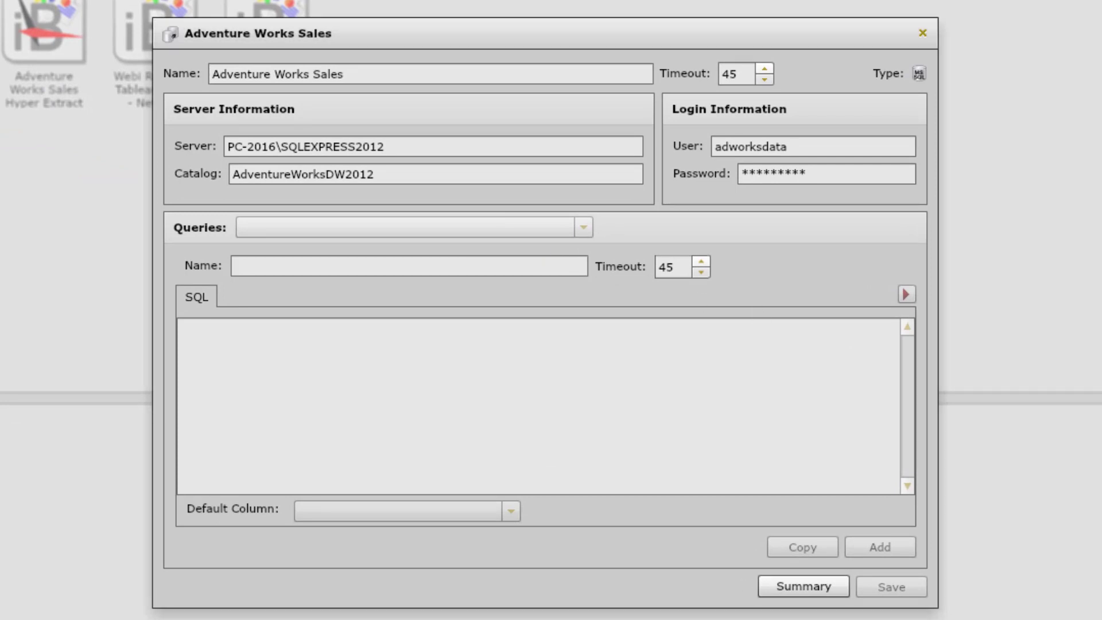
left_click(261, 267)
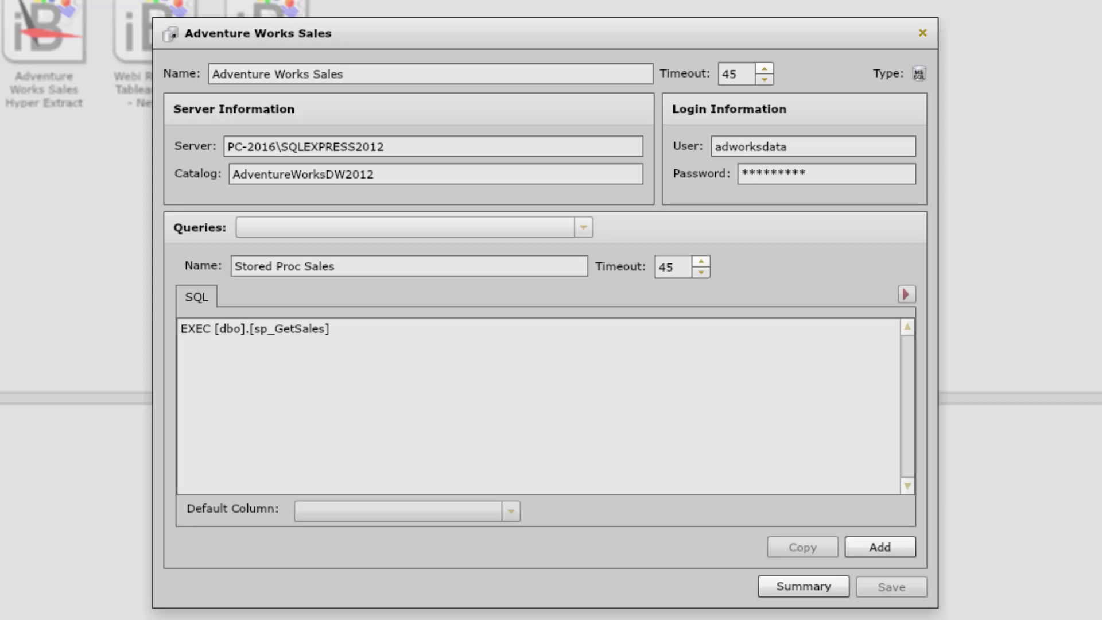
left_click(356, 266)
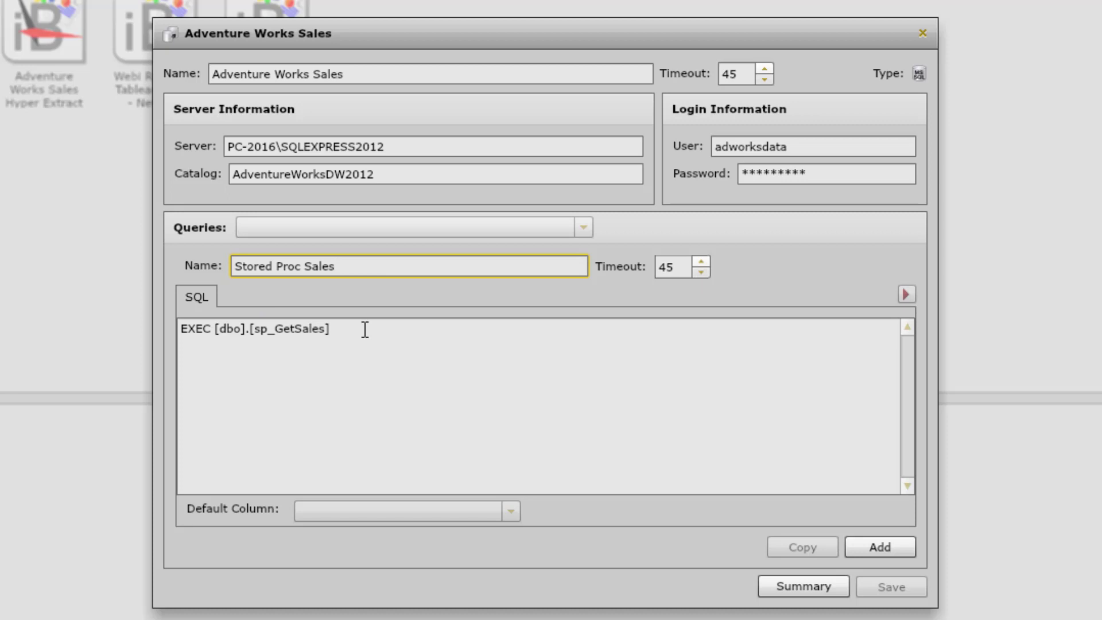
left_click_drag(364, 329, 122, 330)
left_click(212, 332)
left_click_drag(342, 330, 193, 332)
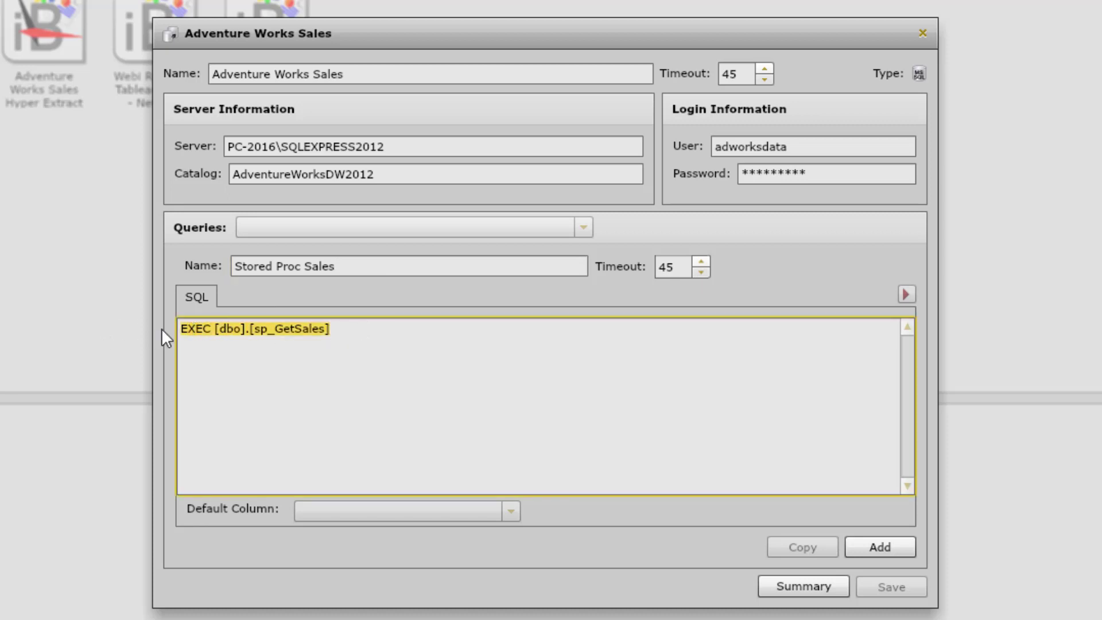
left_click(230, 346)
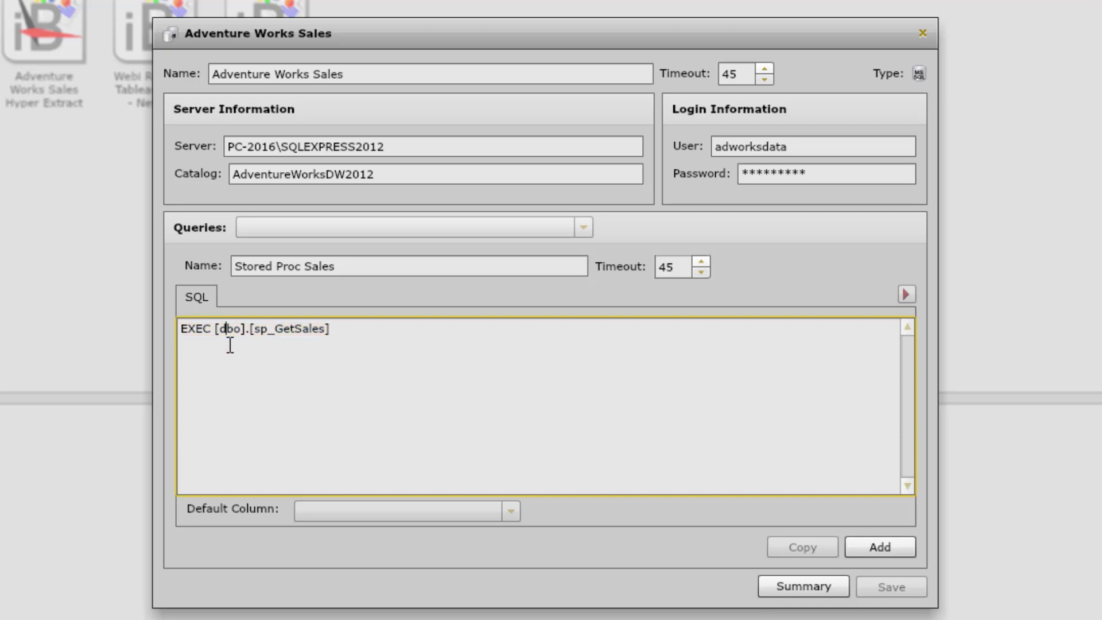
left_click_drag(360, 332, 167, 334)
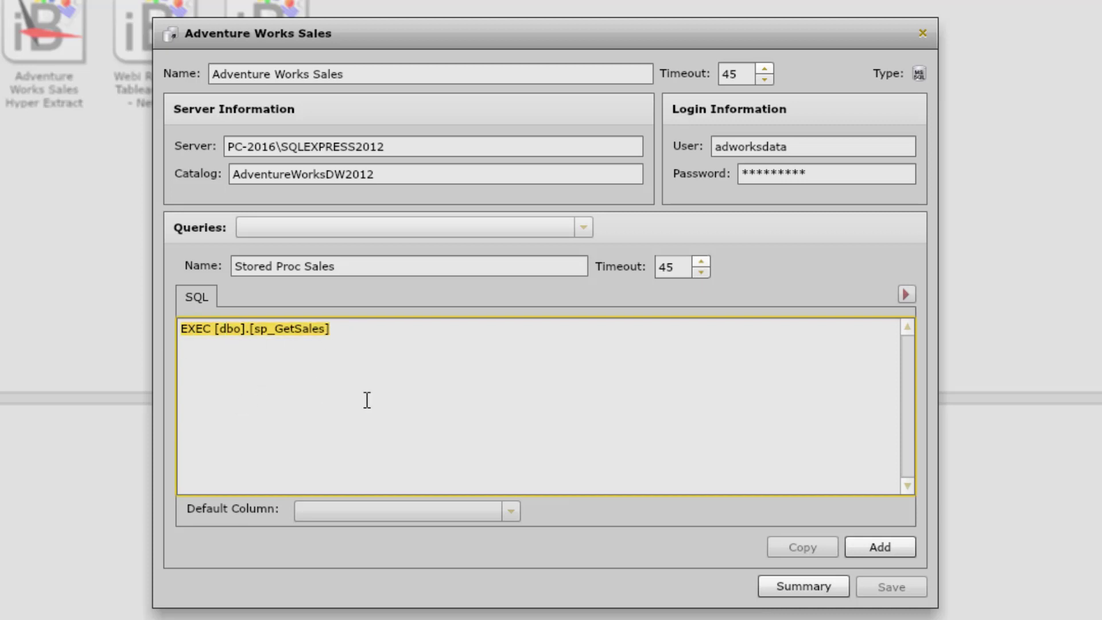
left_click(802, 144)
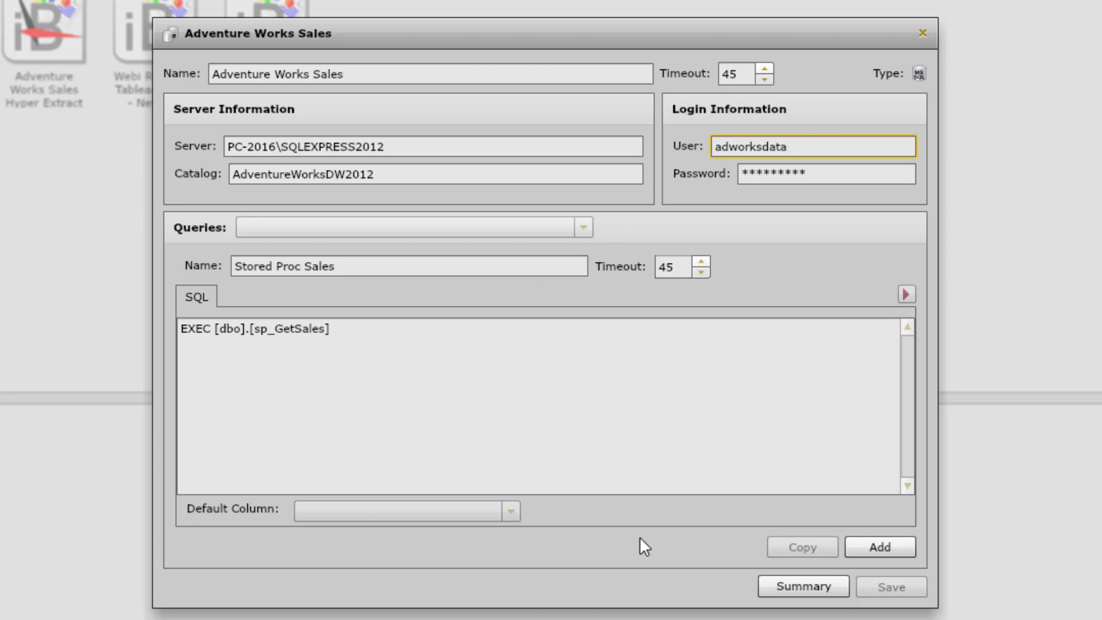
left_click(890, 545)
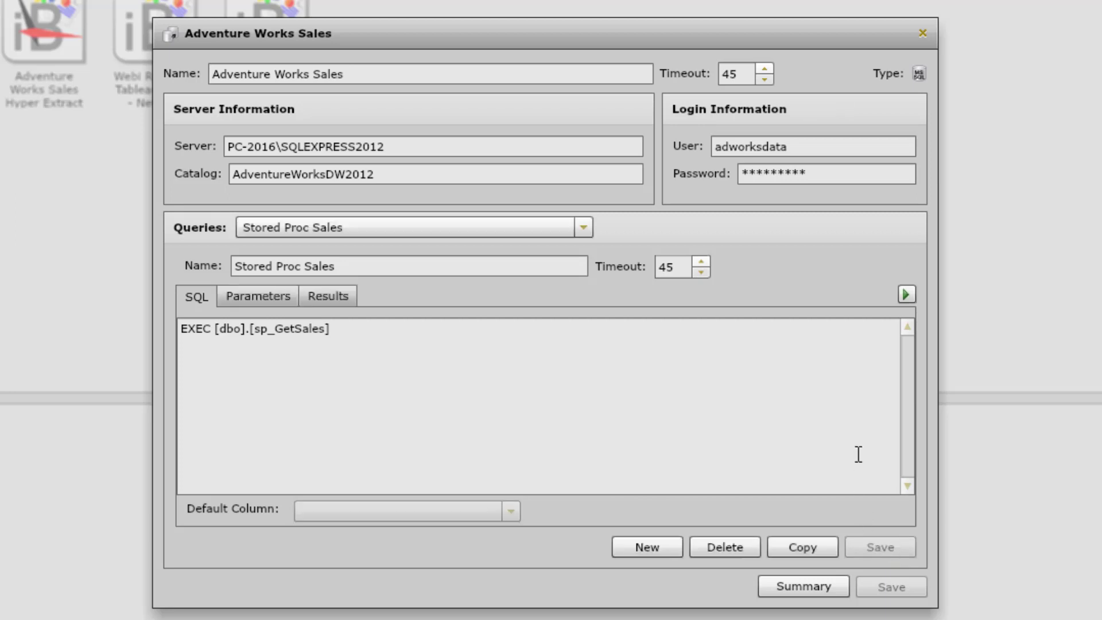
left_click(905, 295)
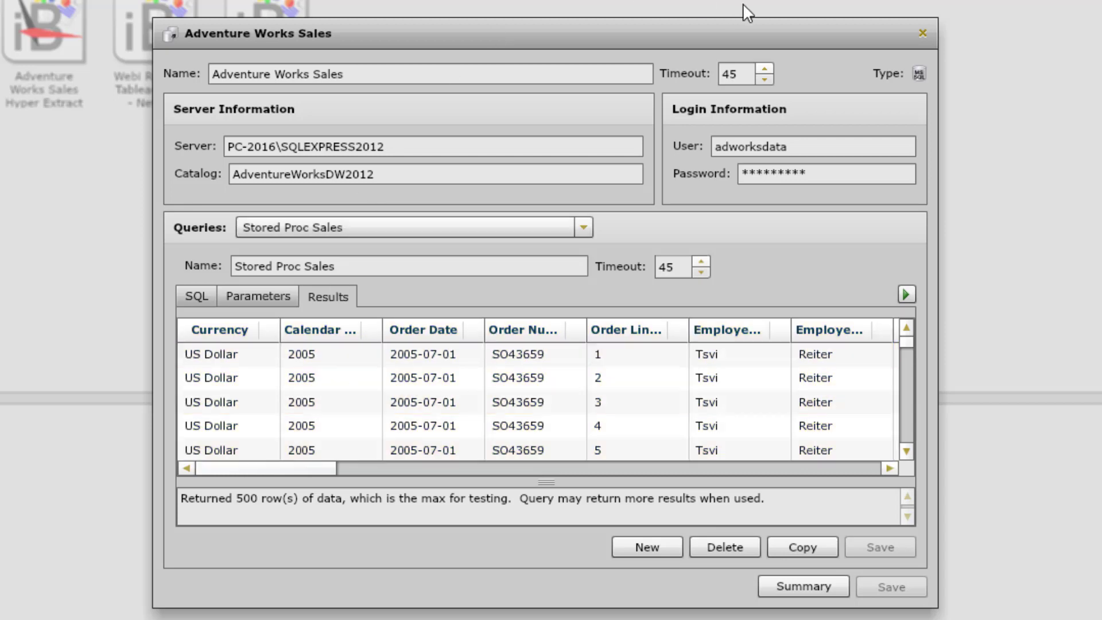
left_click(922, 28)
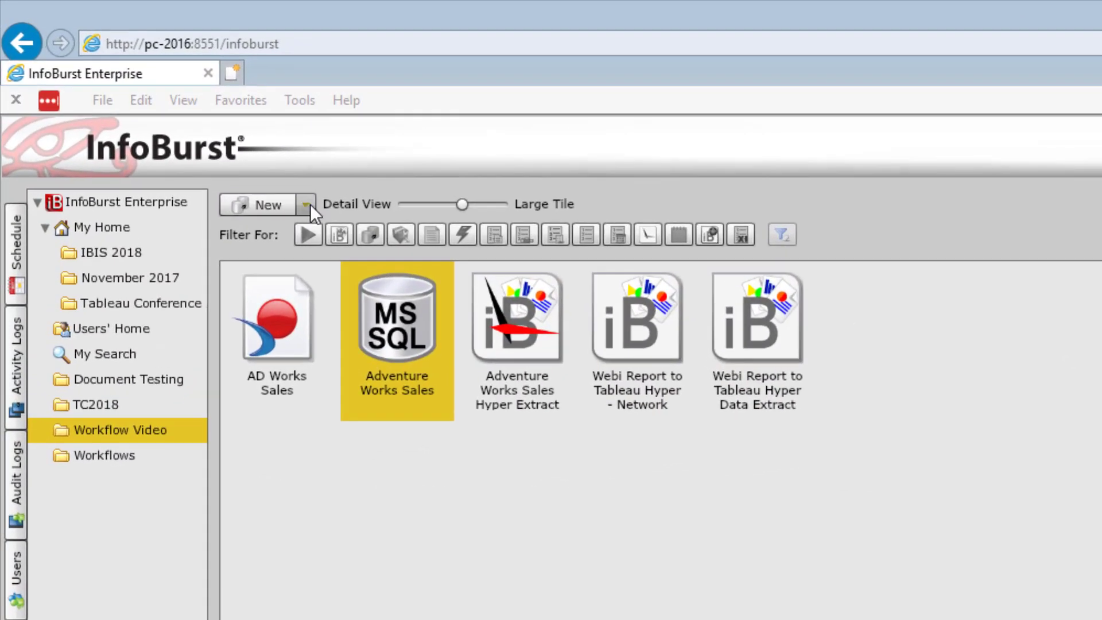
- Create a new burst named SQL Query to Tableau Hyper in the Workflow Video folder, leaving its description empty
left_click(273, 183)
left_click(236, 235)
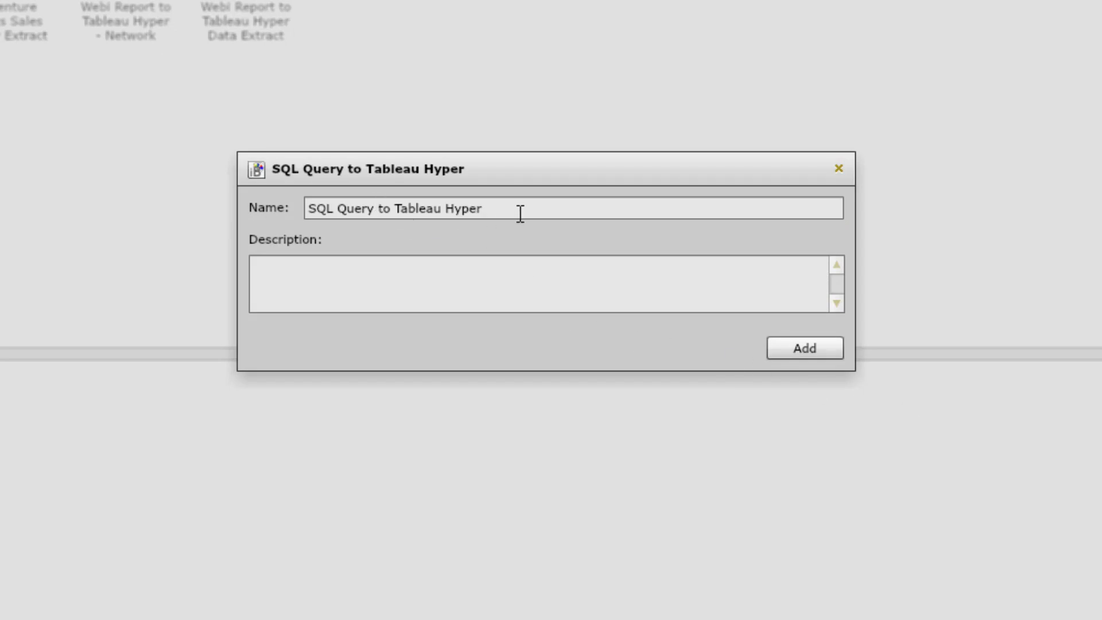
left_click(402, 280)
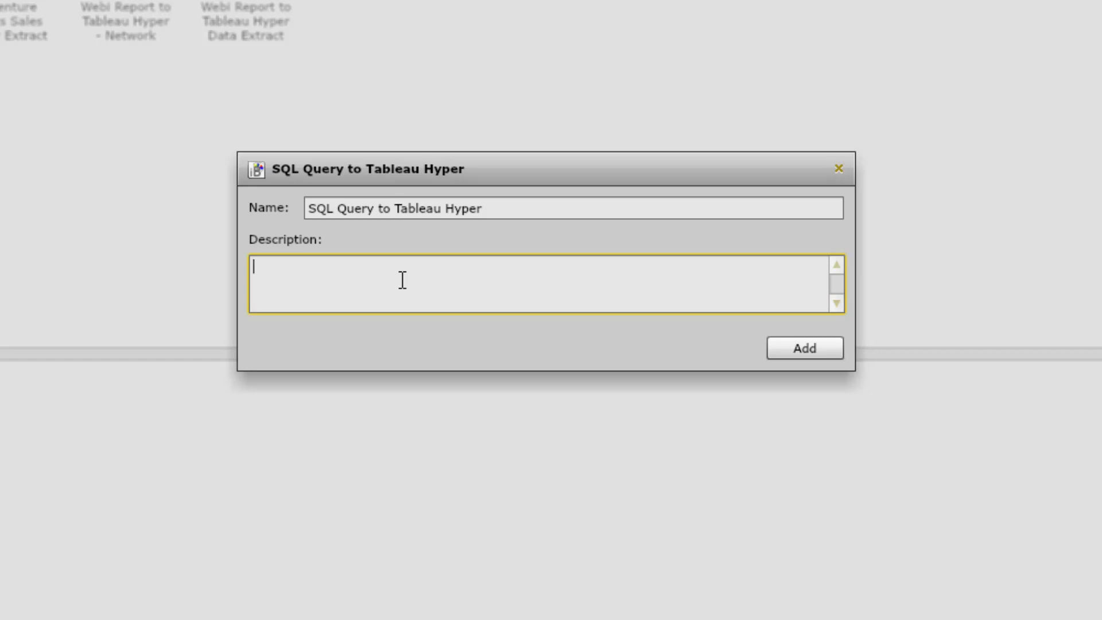
left_click(493, 214)
left_click(808, 346)
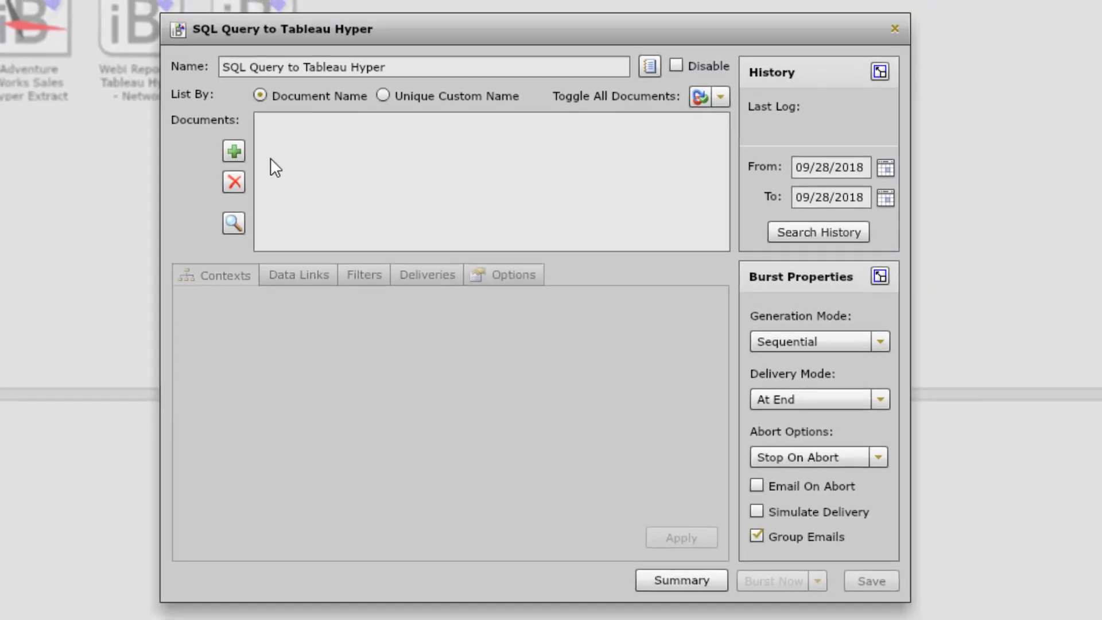
- Add the Stored Proc Sales query from the Adventure Works Sales connection to the burst's documents
left_click(232, 152)
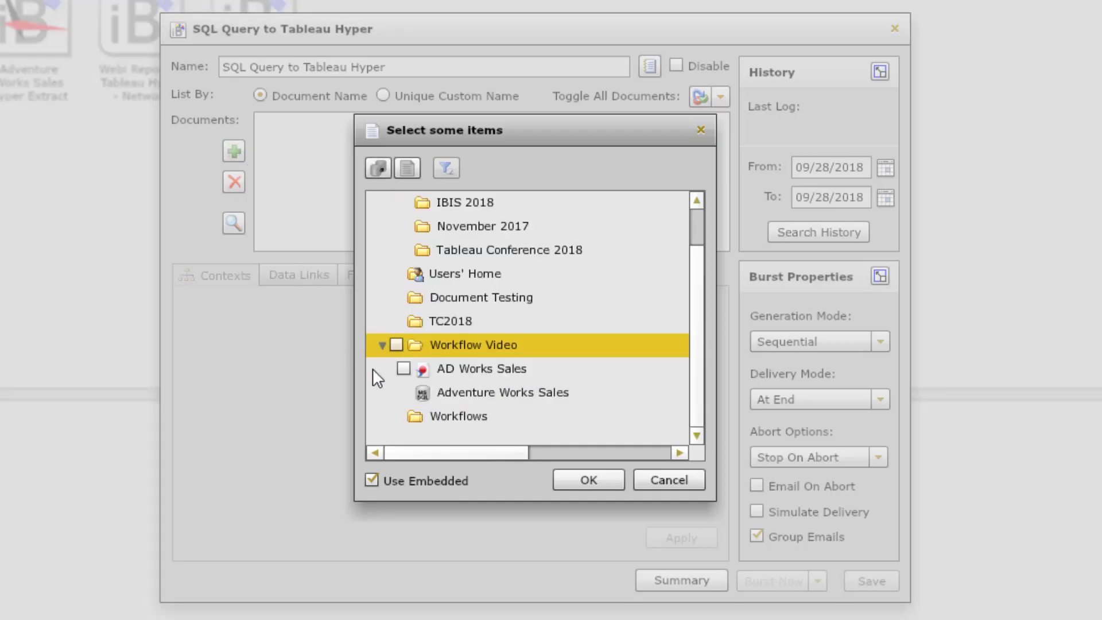
left_click(465, 392)
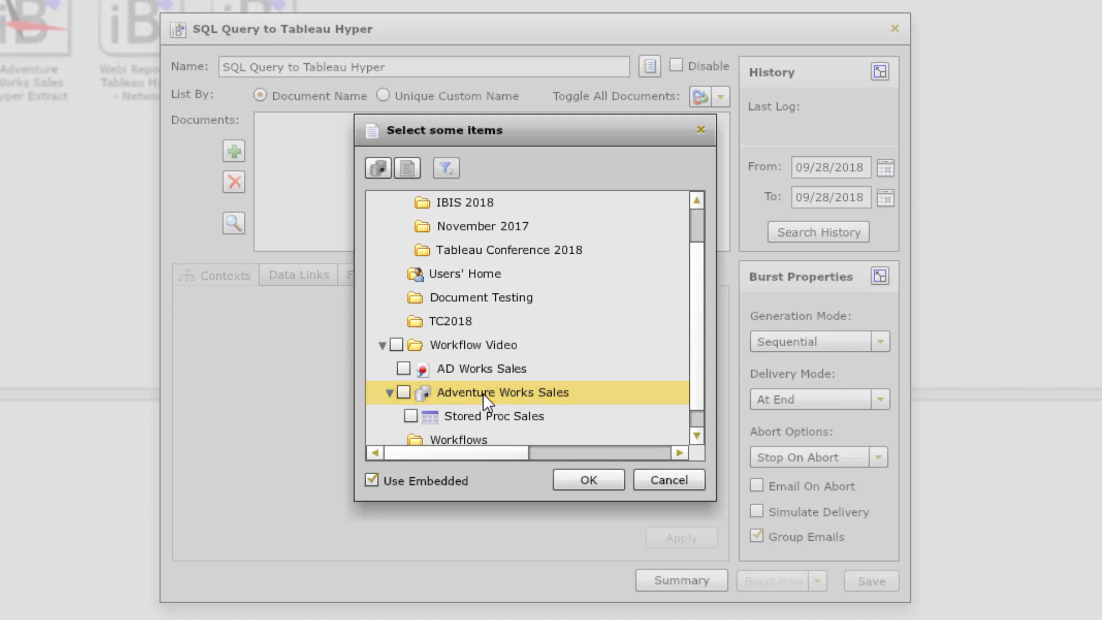
left_click(411, 416)
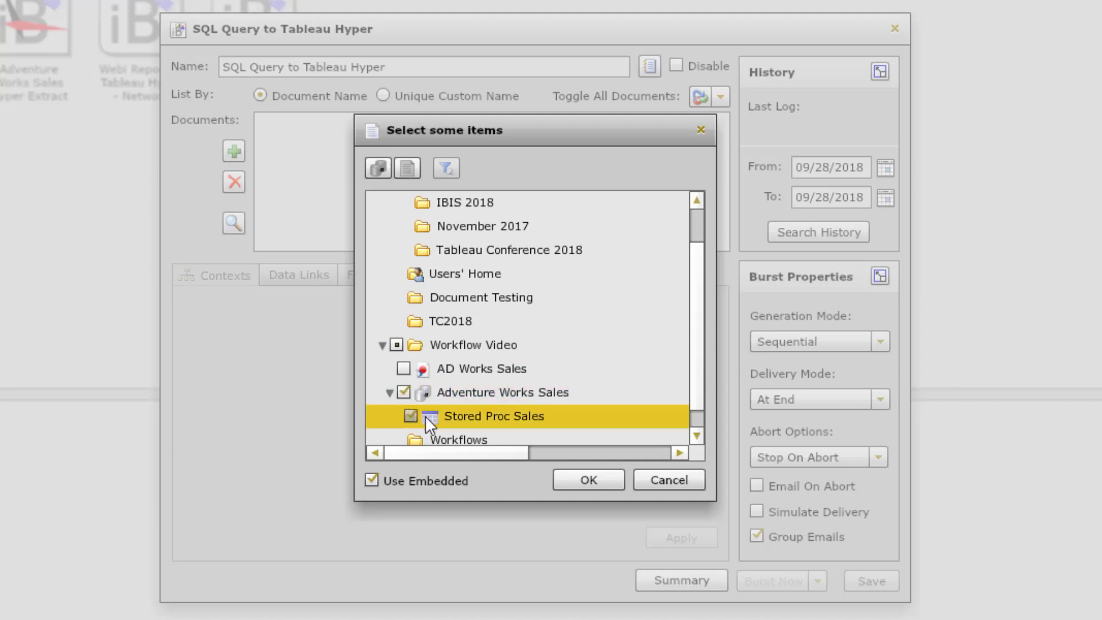
left_click(576, 484)
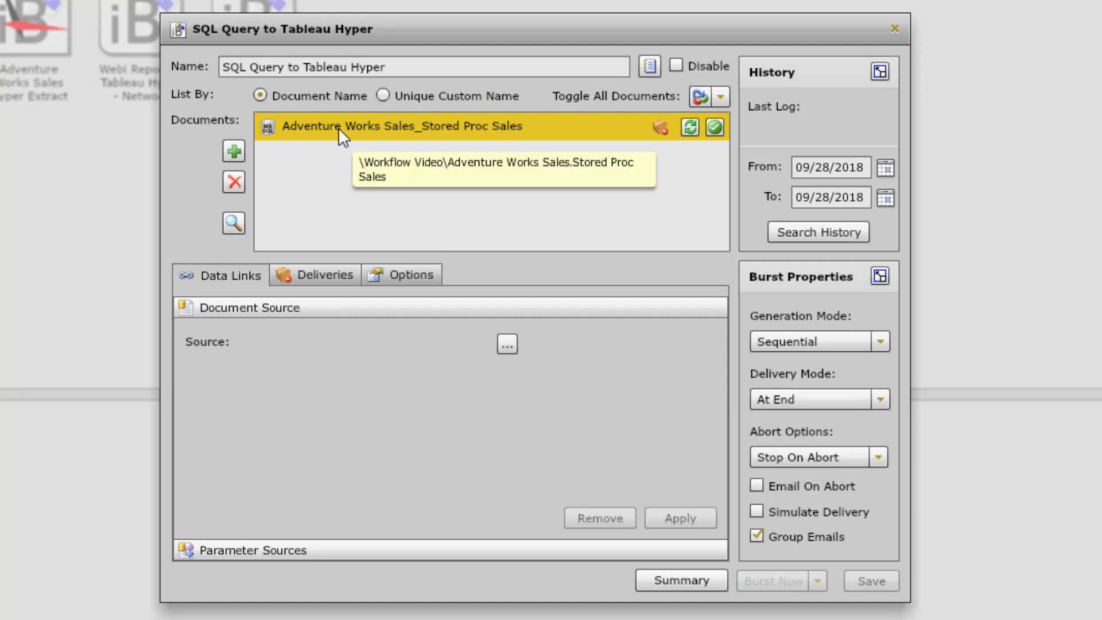
- Start a blank delivery for the Stored Proc Sales document with Tableau Server as the destination and Tableau as the platform
left_click(310, 275)
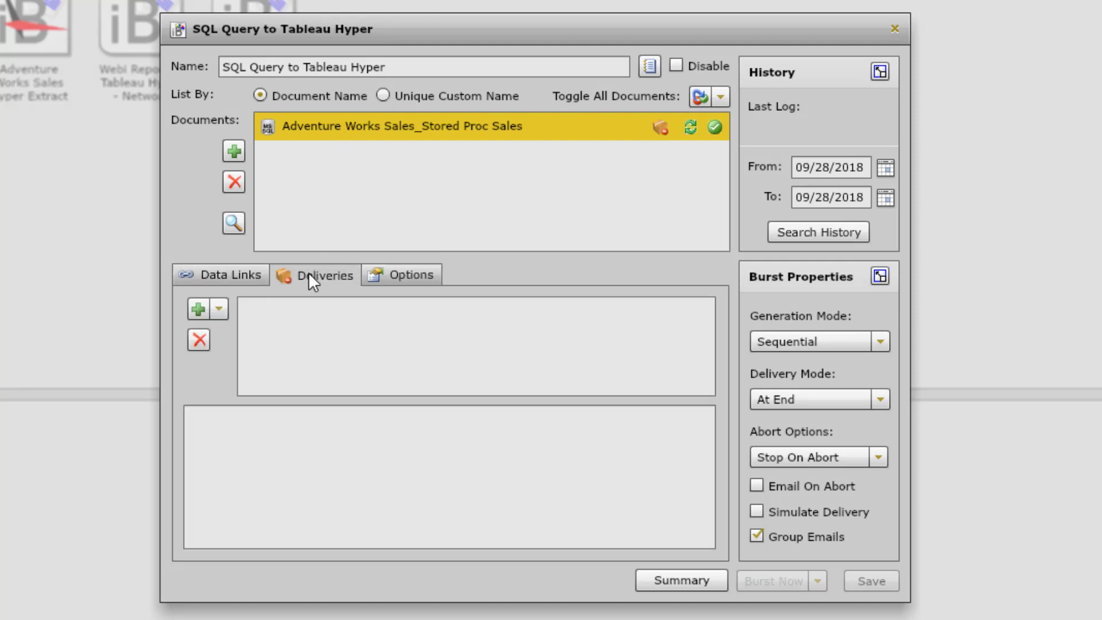
left_click(219, 309)
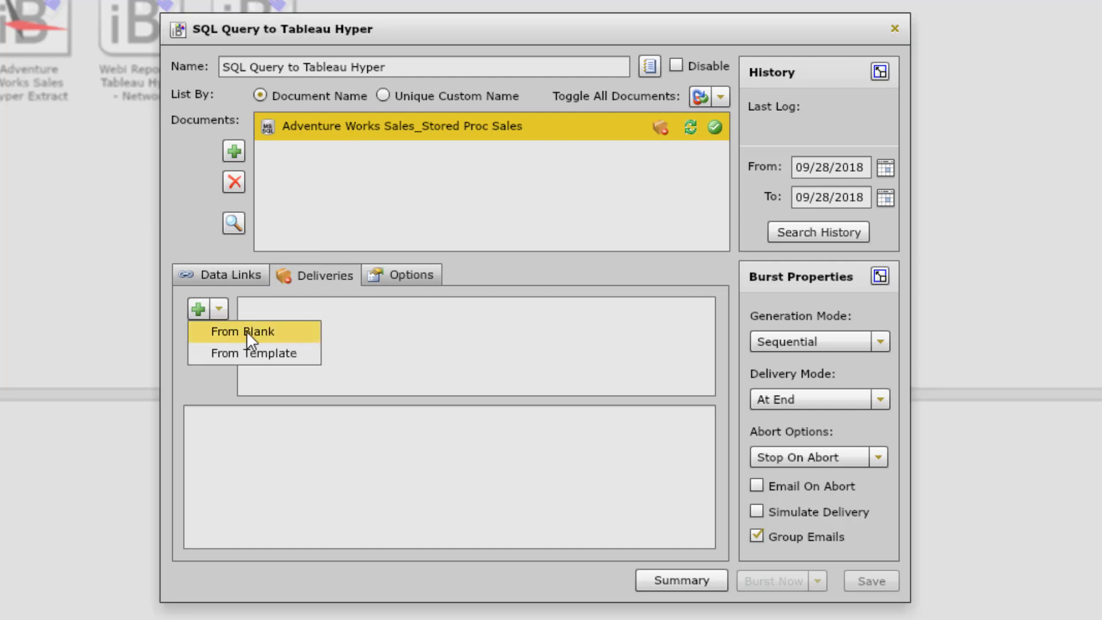
left_click(246, 331)
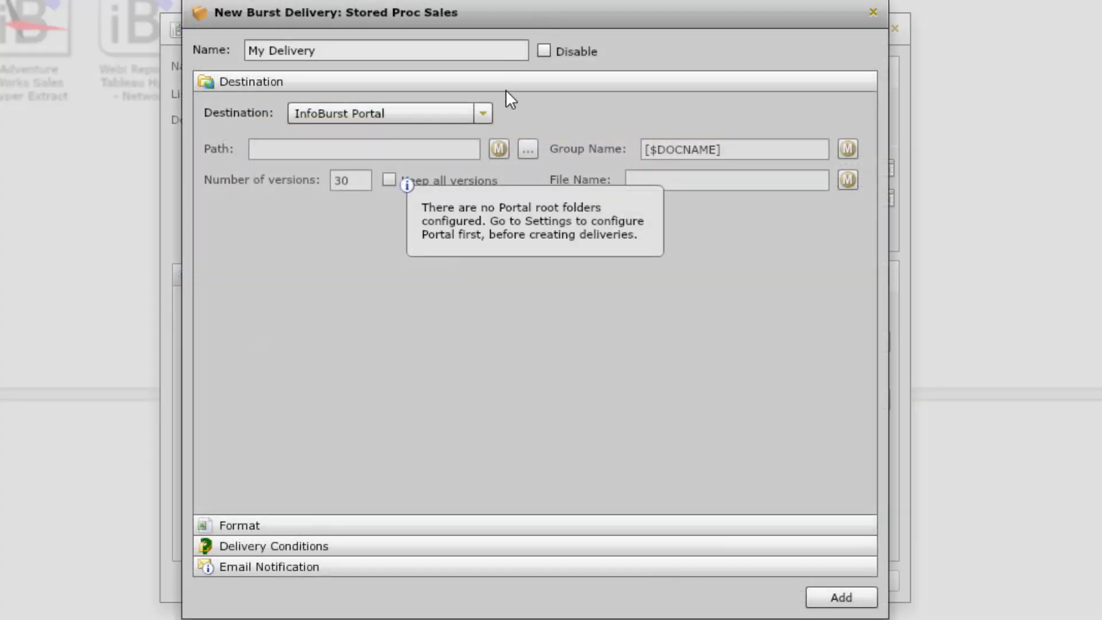
left_click(482, 114)
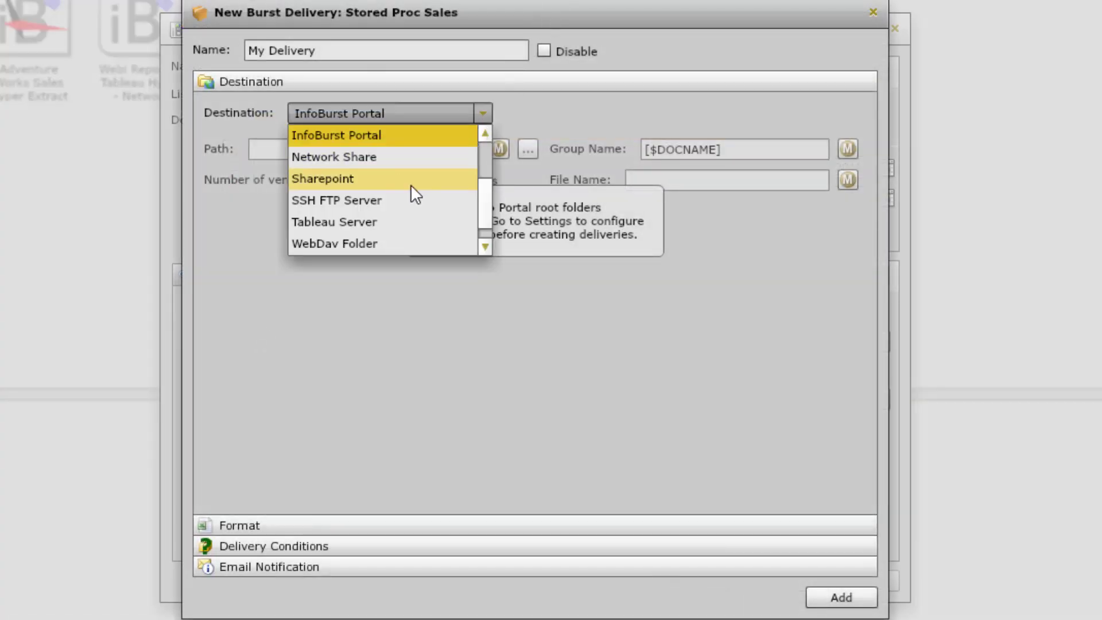
left_click(364, 224)
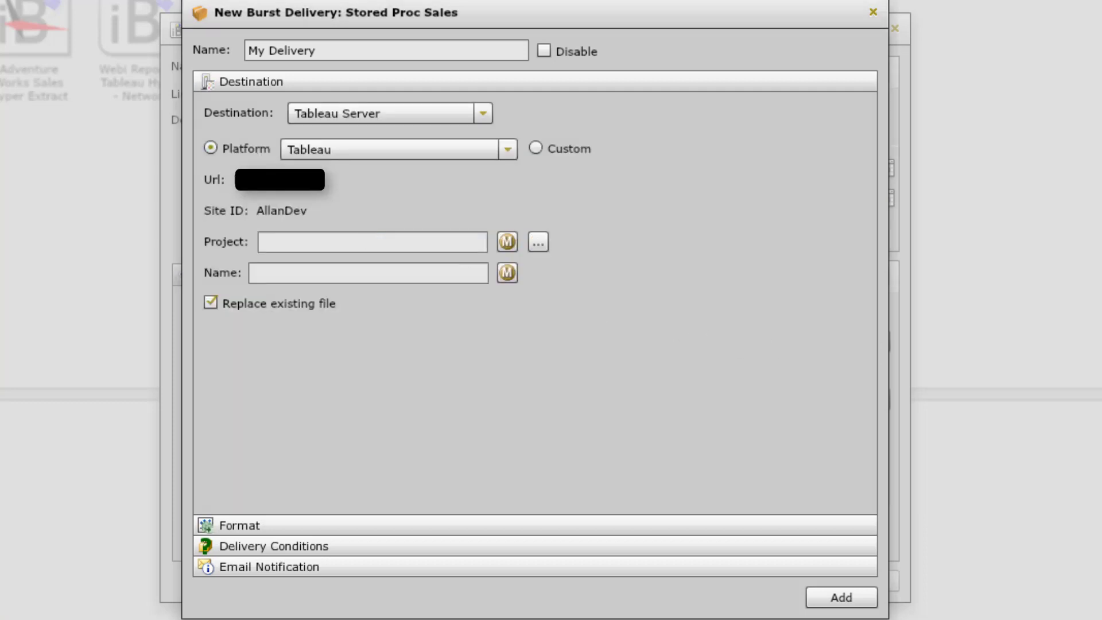
left_click(507, 150)
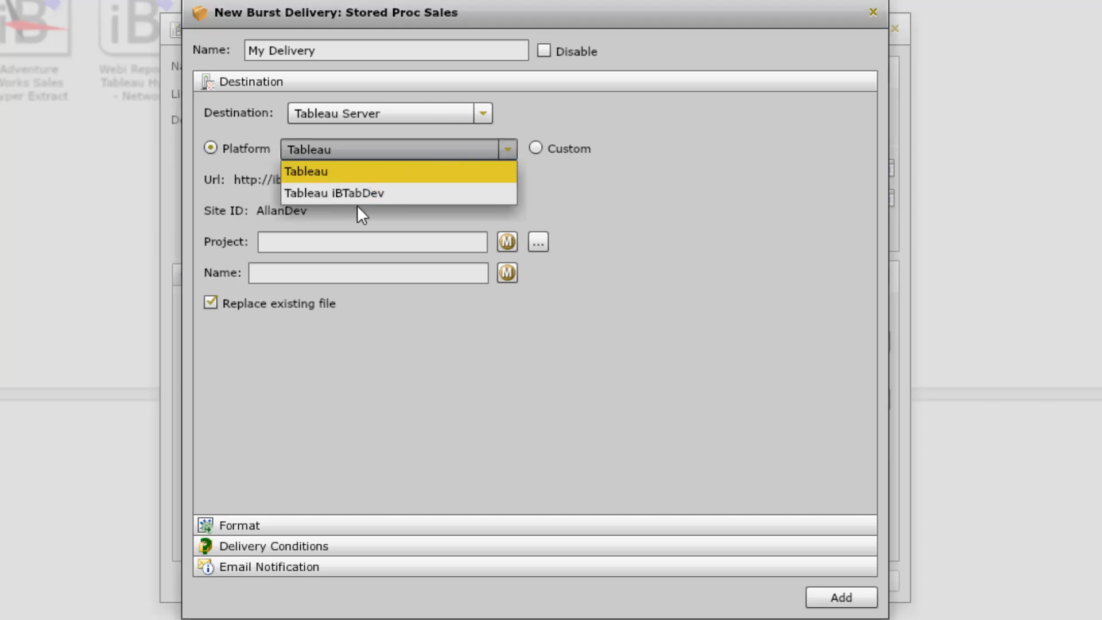
left_click(335, 171)
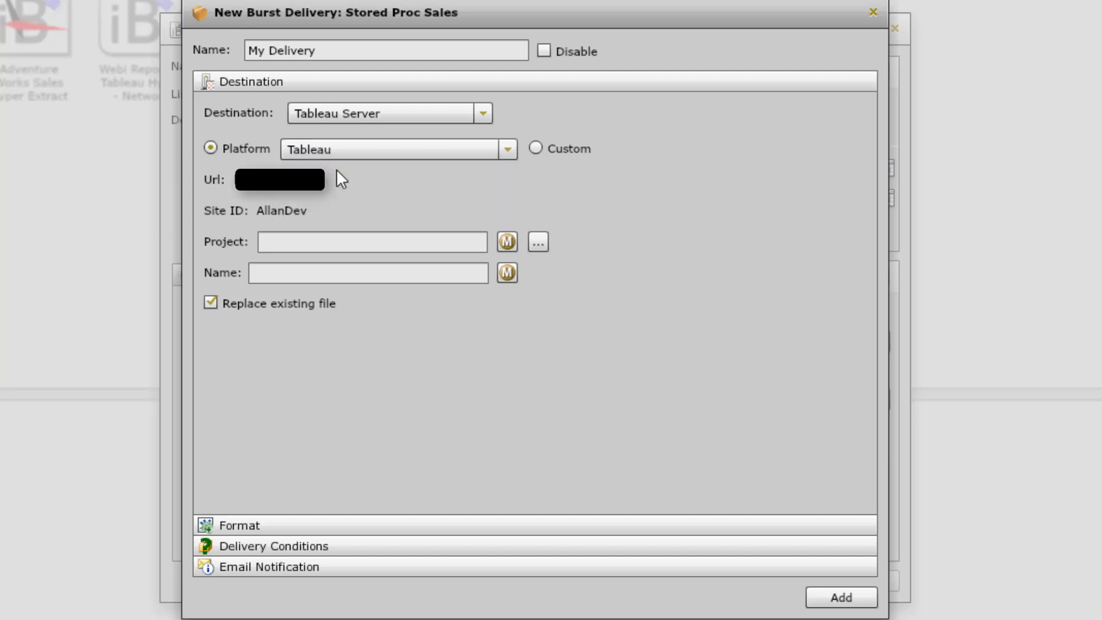
- Set the delivery's project to IBTab Workflow Examples and name the published data source Adventure Works SQL Query
left_click(374, 241)
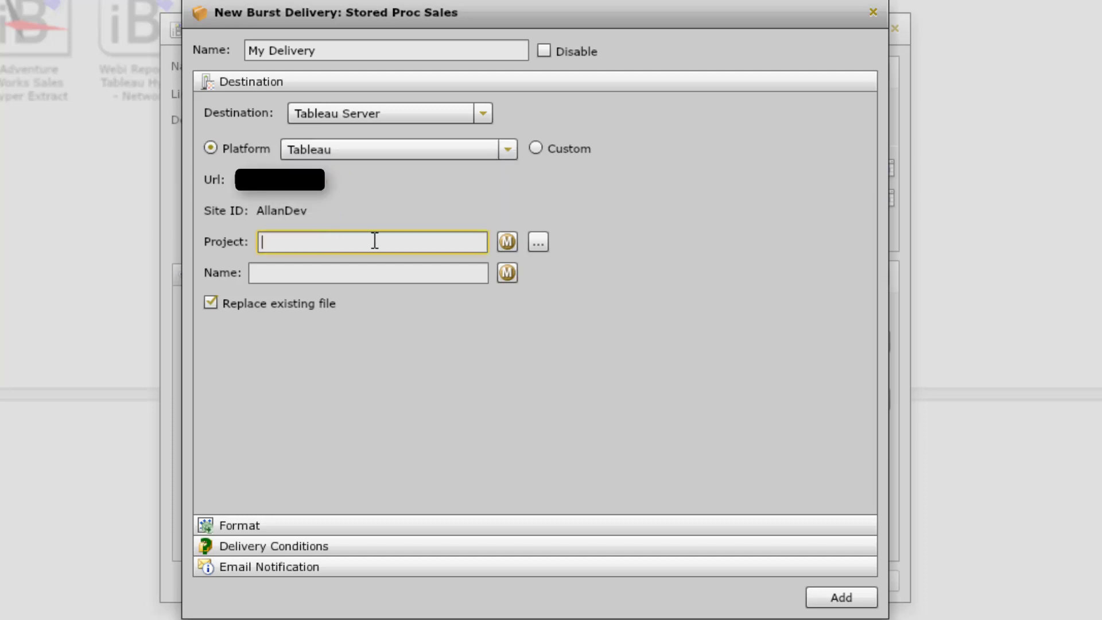
left_click(533, 244)
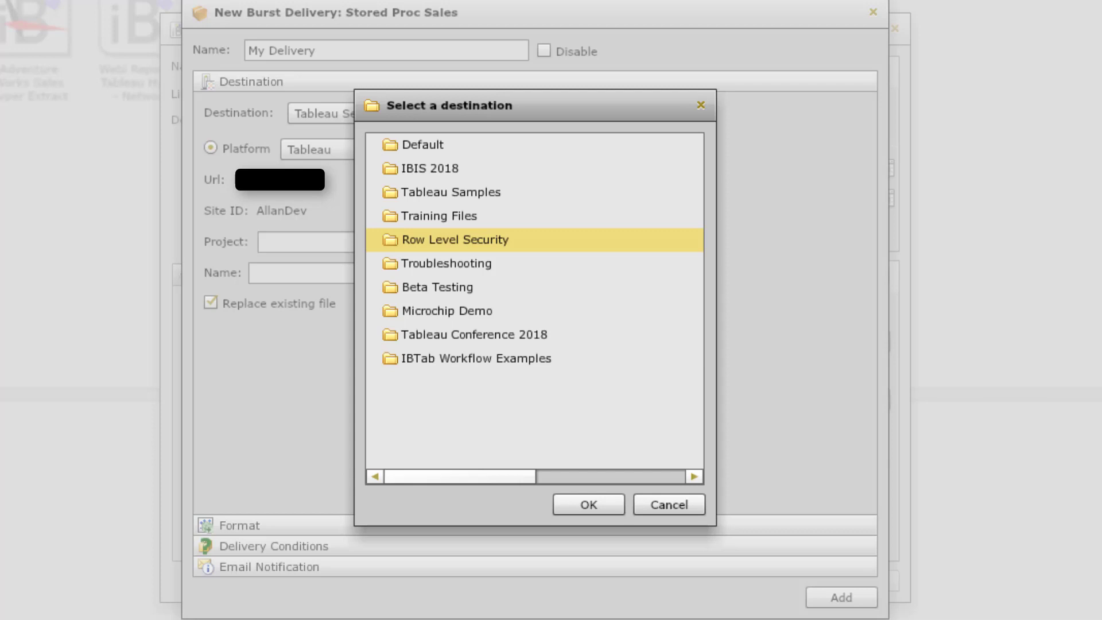
left_click(450, 359)
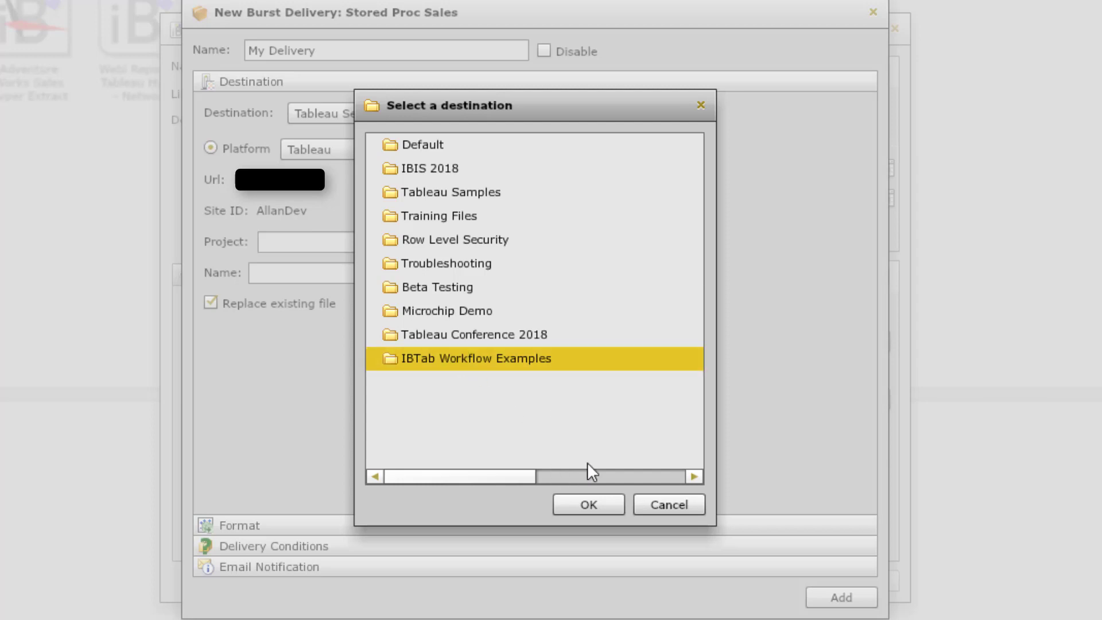
left_click(597, 504)
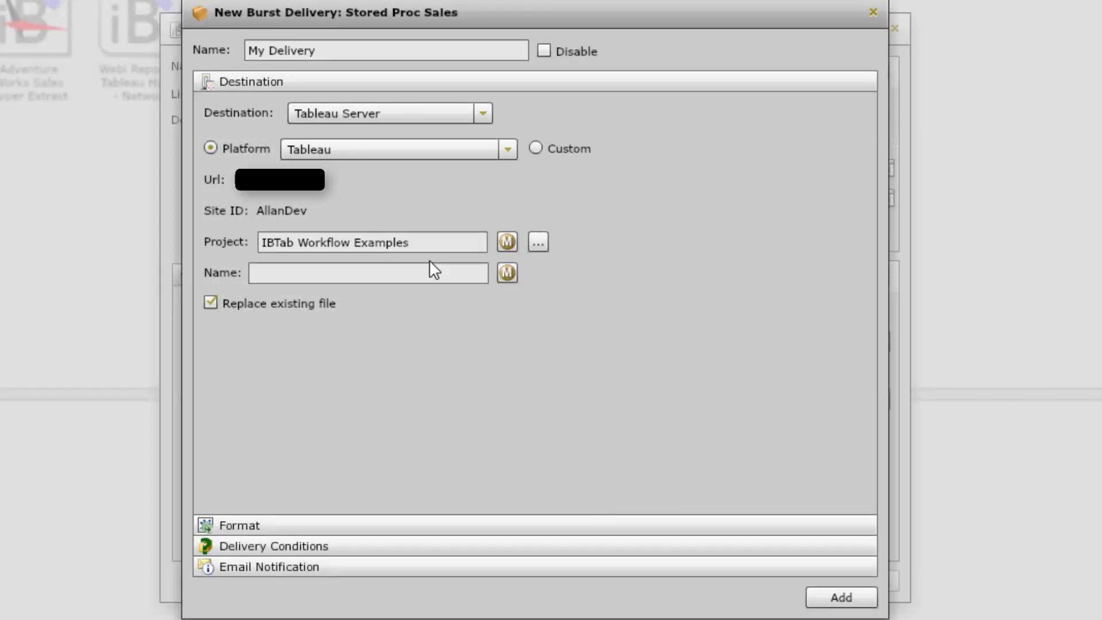
left_click(413, 268)
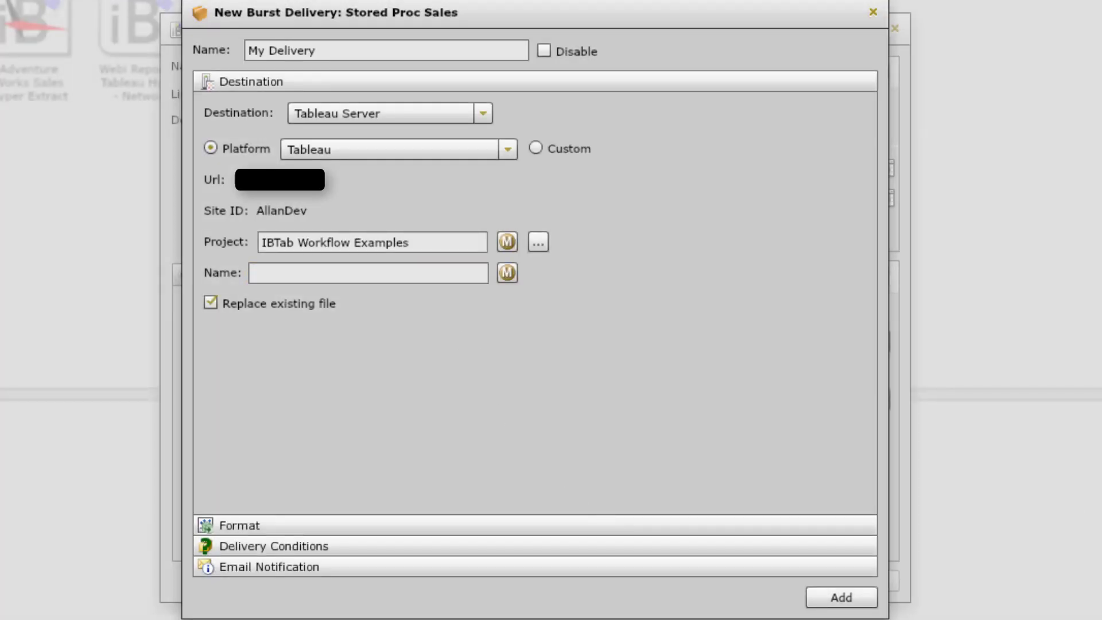
type("Adventure Works SQL Query")
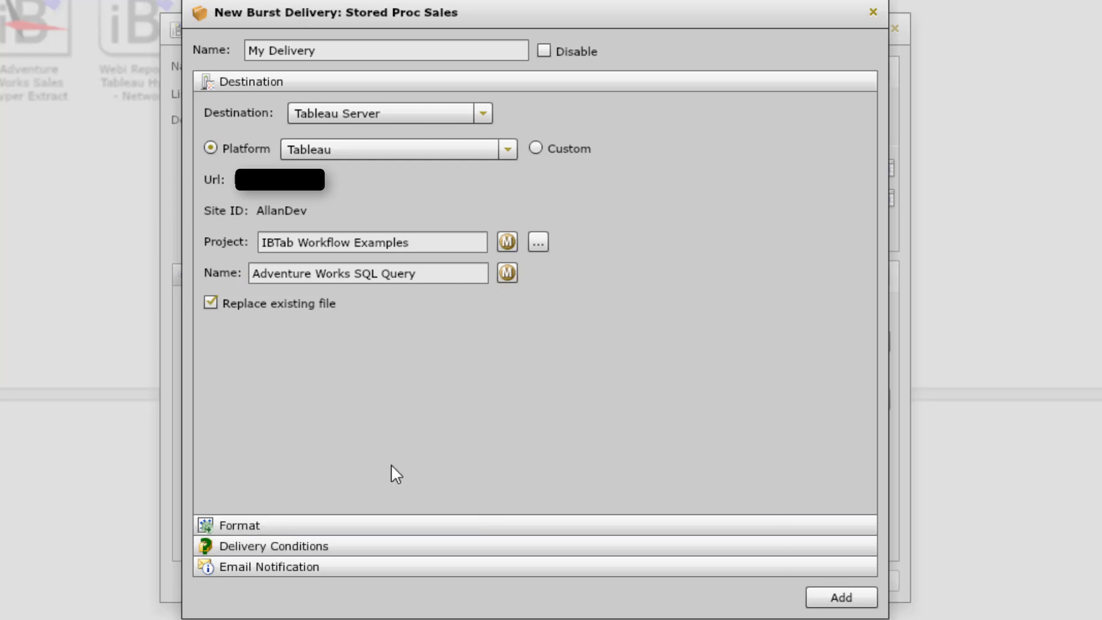
- Set the delivery format to Tableau Data Source with Hyper as the data source type
left_click(246, 524)
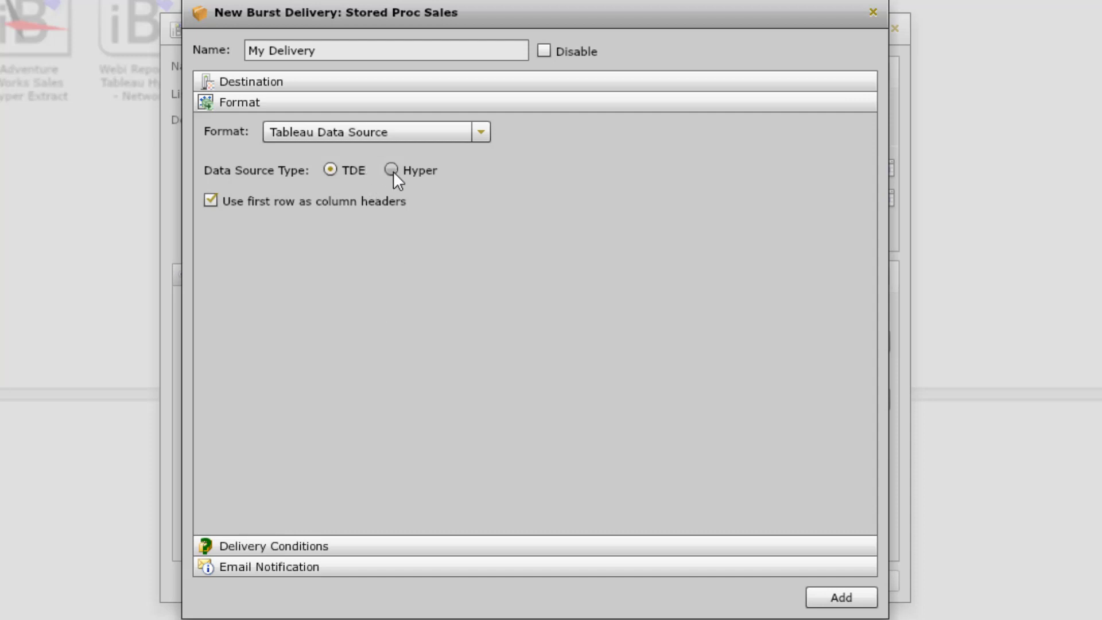
left_click(383, 132)
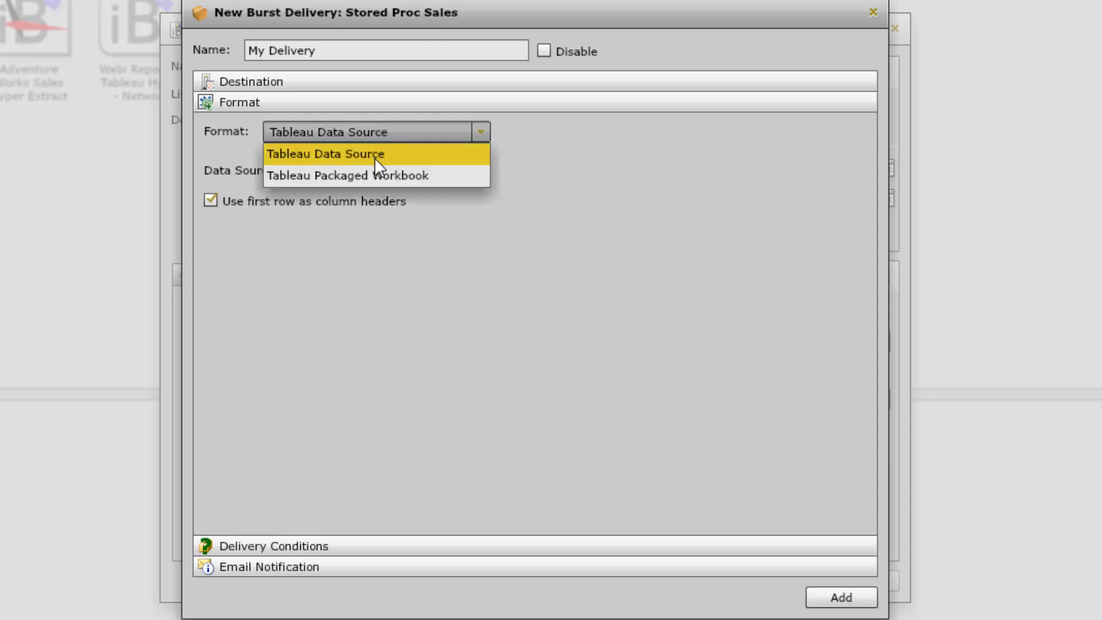
left_click(371, 154)
left_click(392, 169)
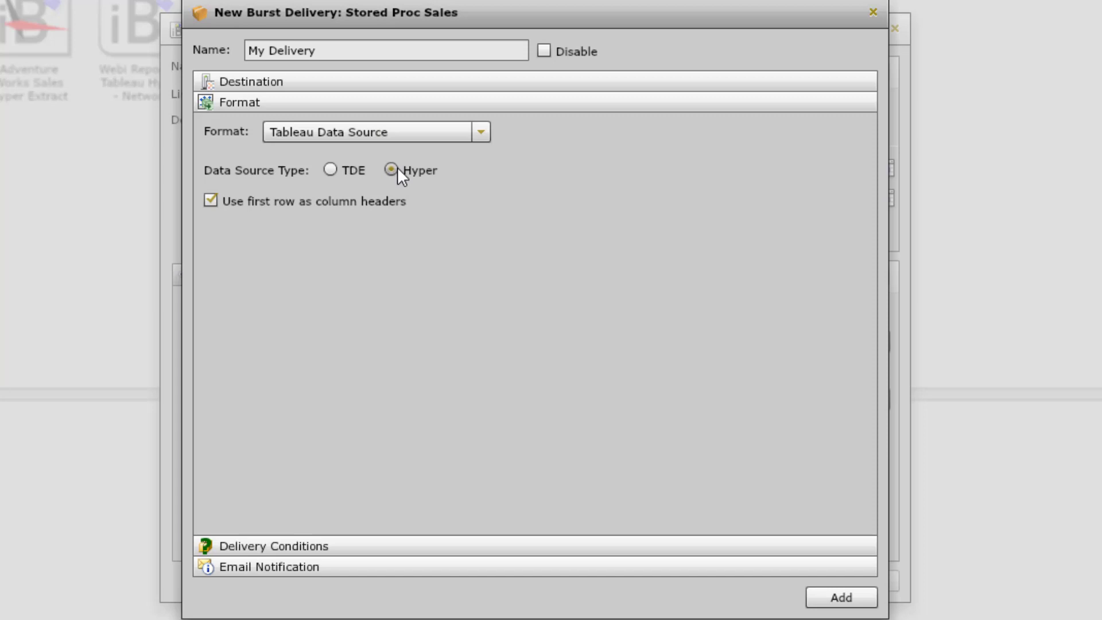
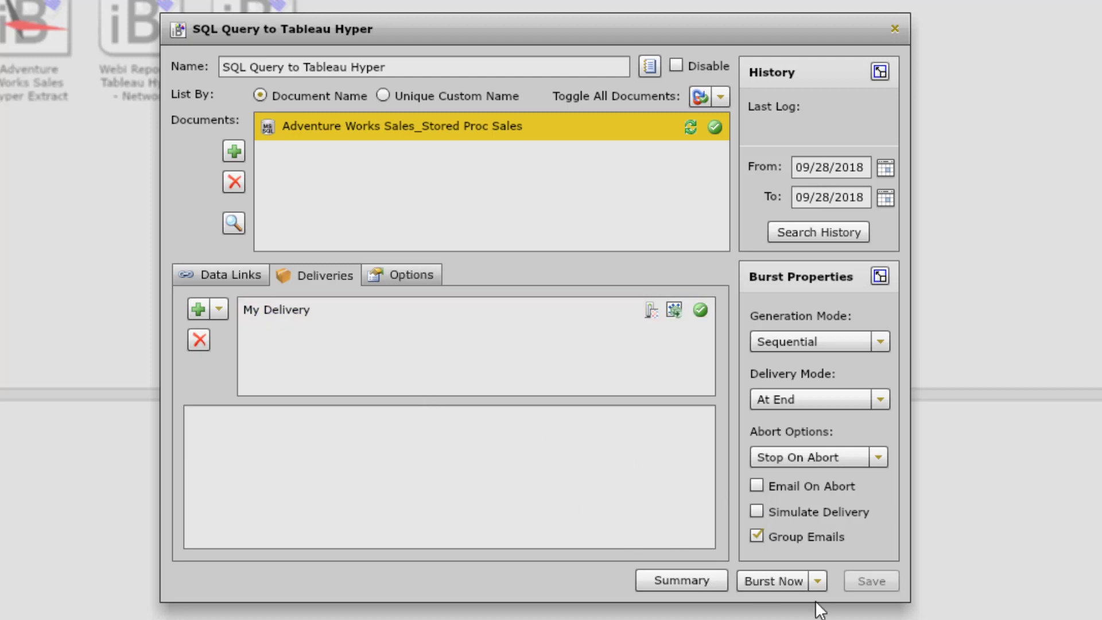
- Run the burst immediately, review the actions in its activity log as a timeline, and close the log and the burst
left_click(763, 581)
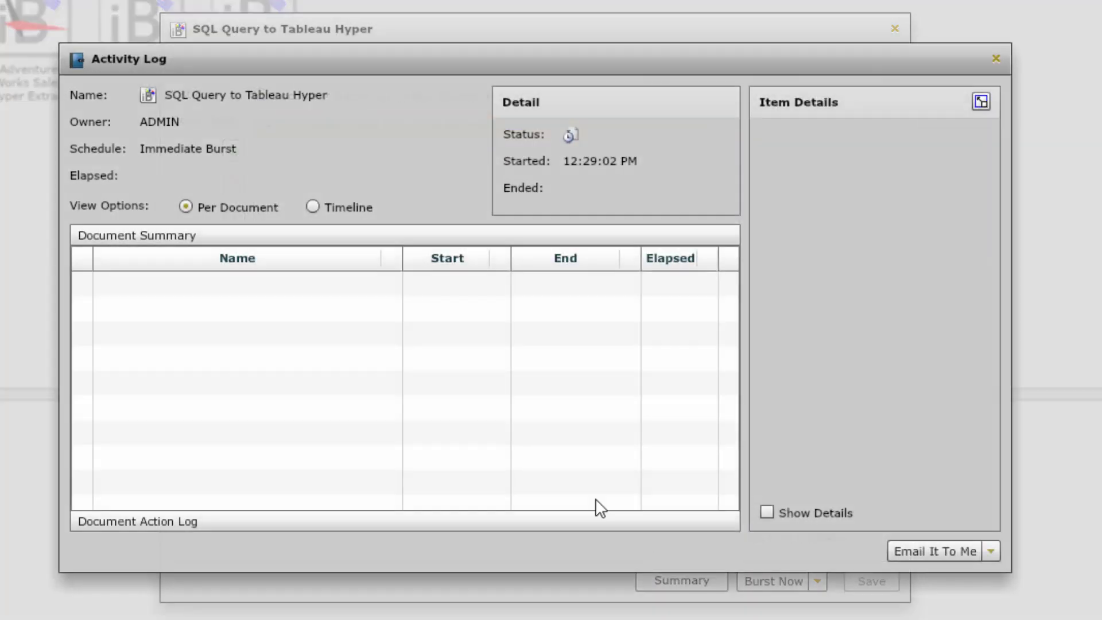
left_click(313, 207)
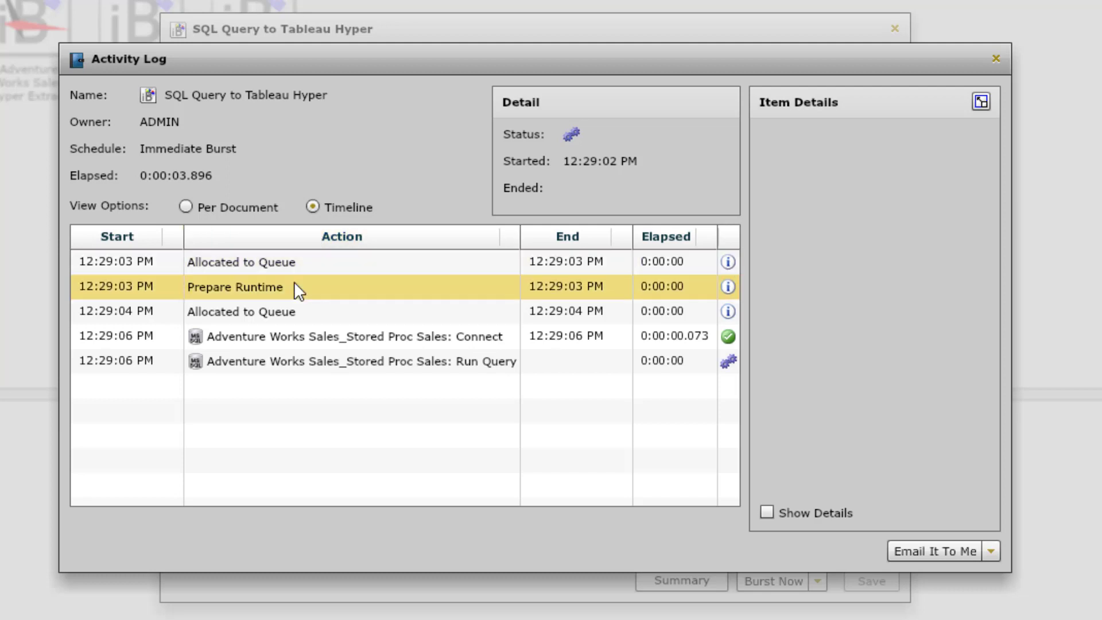
left_click(298, 360)
left_click(283, 323)
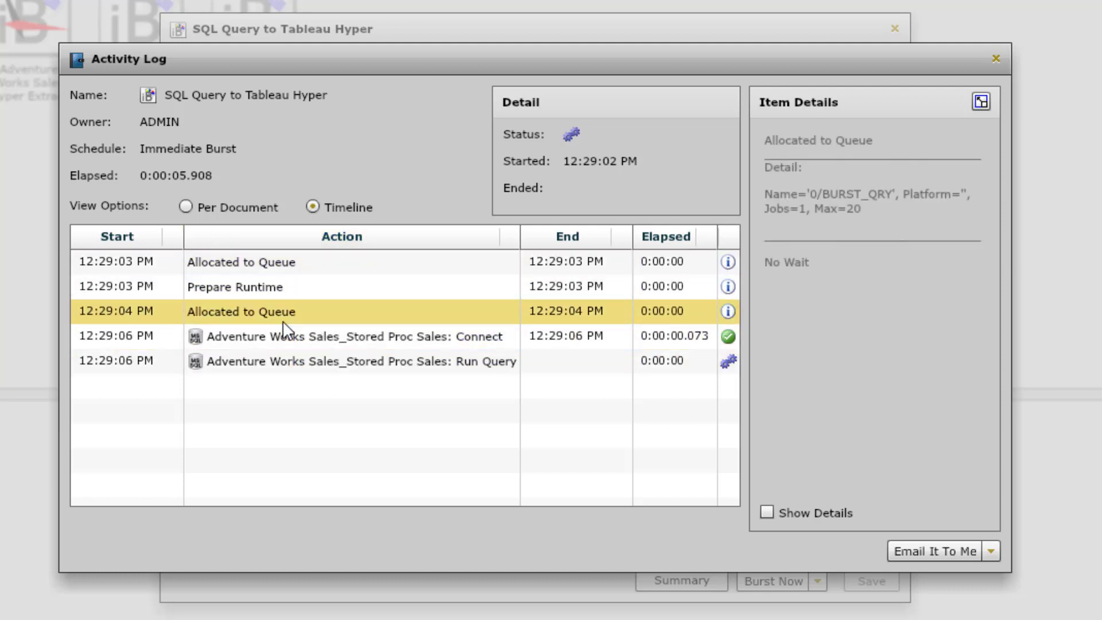
left_click(291, 333)
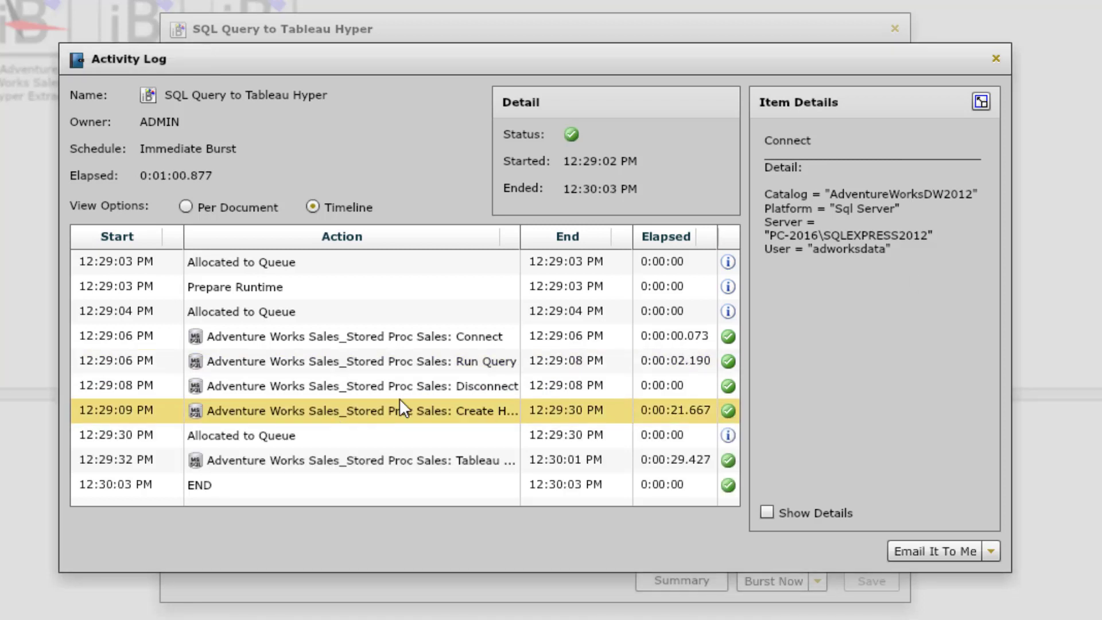
left_click(342, 413)
left_click(333, 488)
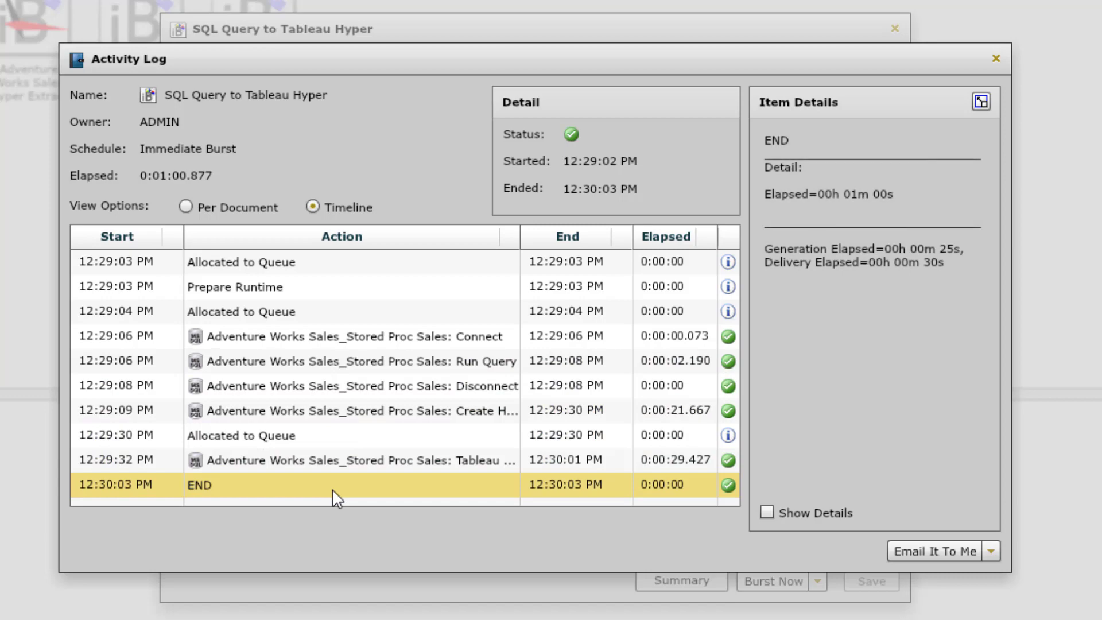
left_click(998, 57)
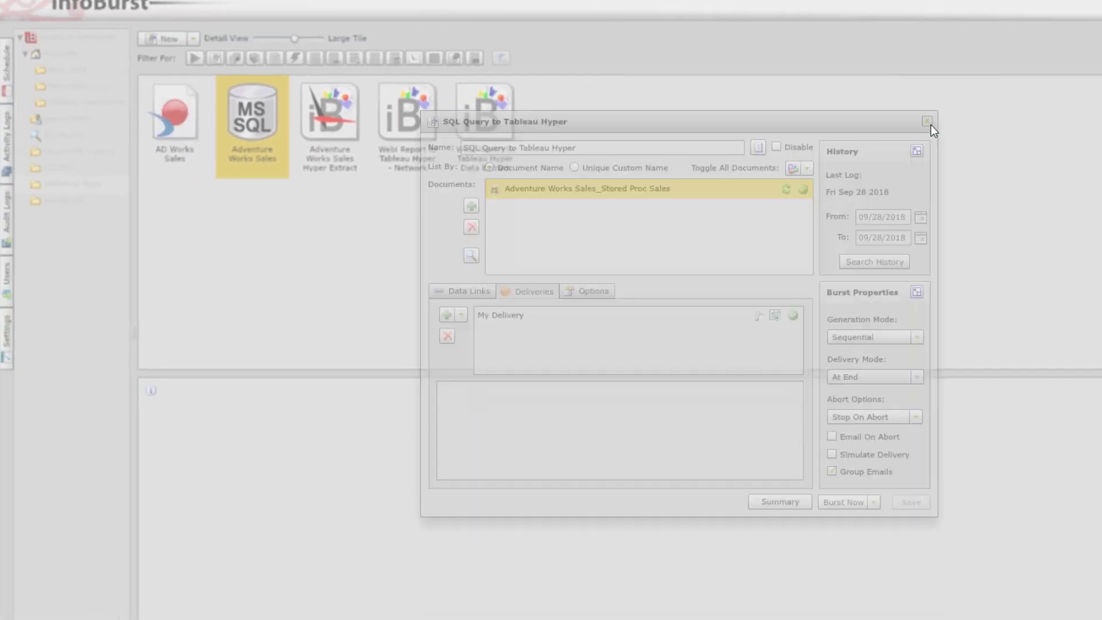
left_click(907, 64)
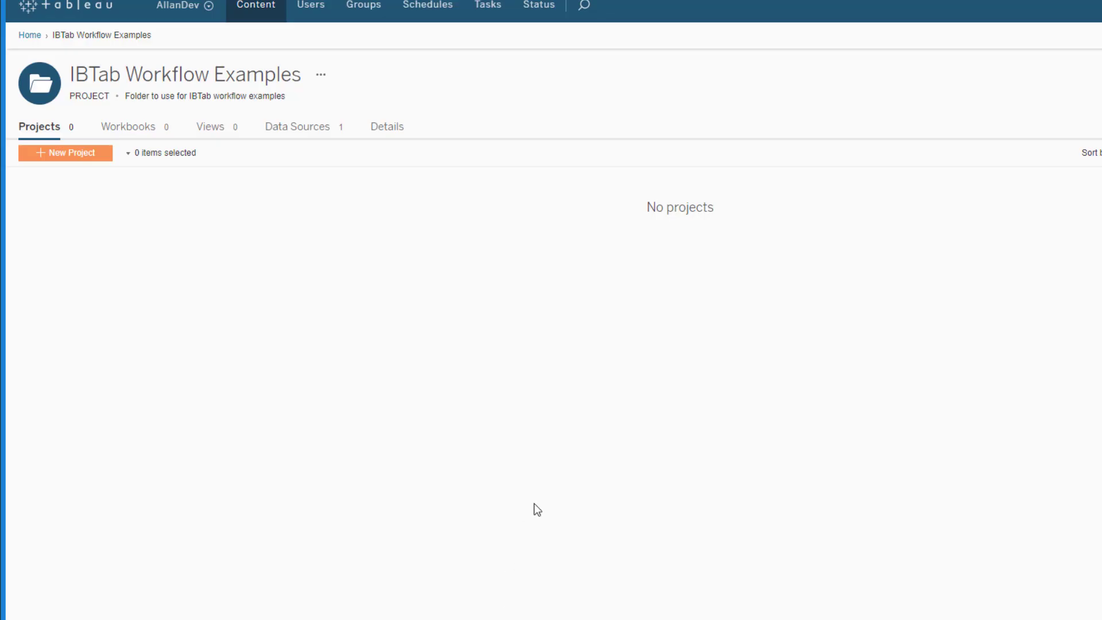
- On Tableau Server, create a workbook from the Adventure Works SQL Query data source and lay out Sales Amount by Product Subcategory
left_click(311, 136)
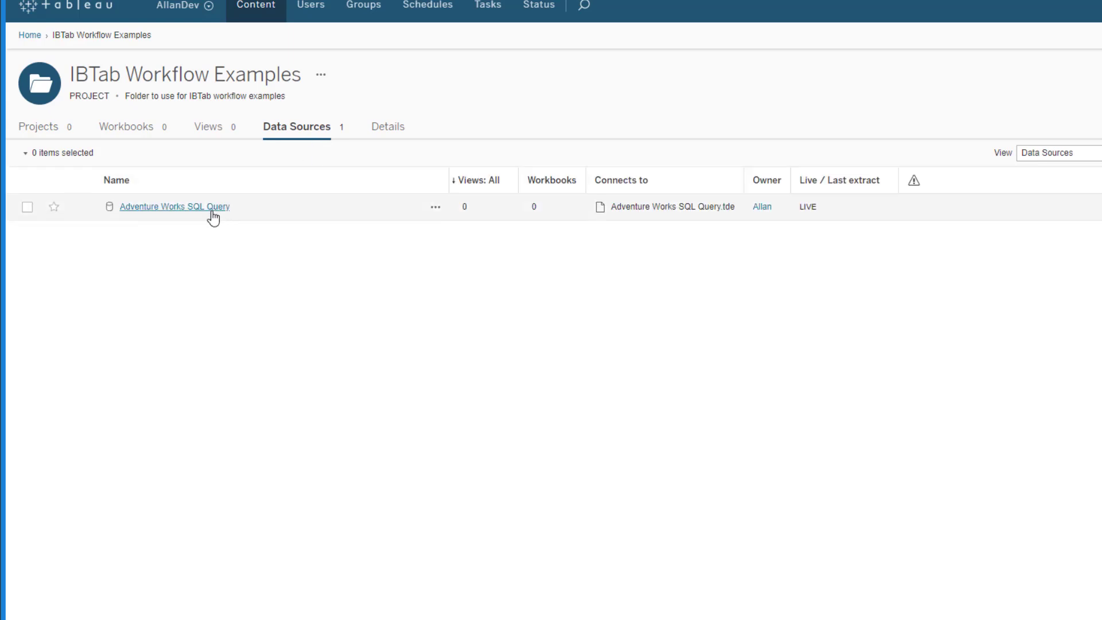
left_click(27, 208)
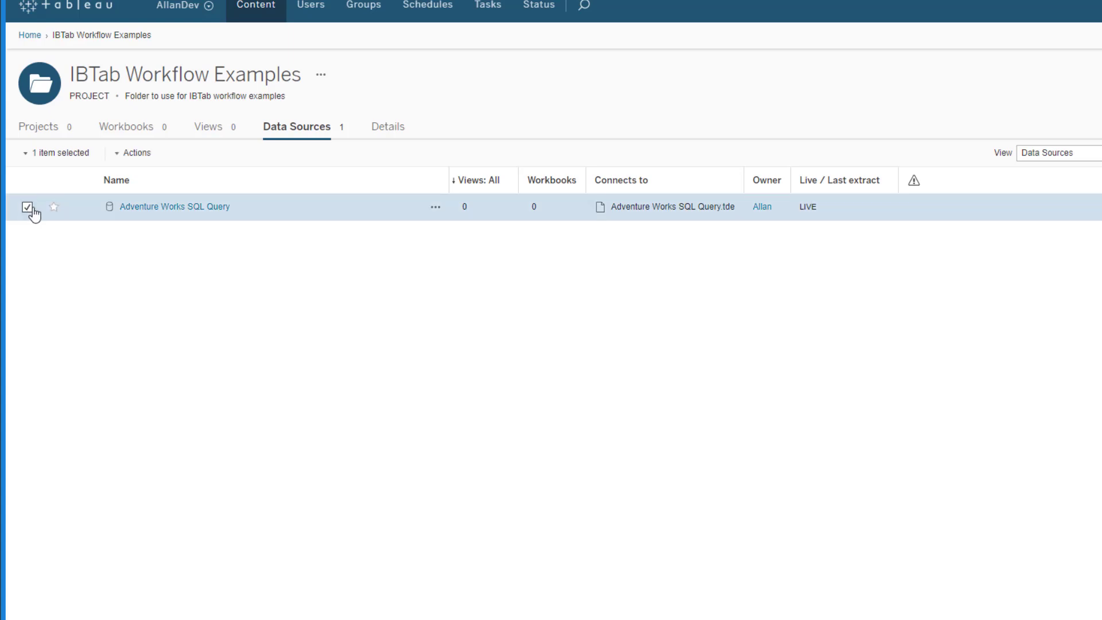
left_click(136, 153)
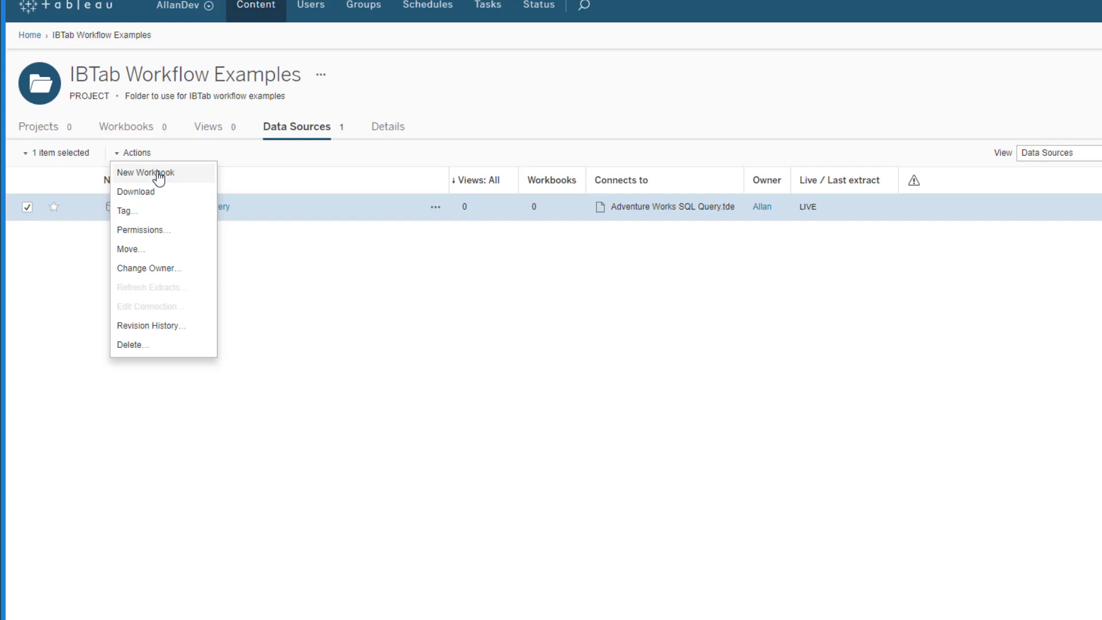
left_click(159, 178)
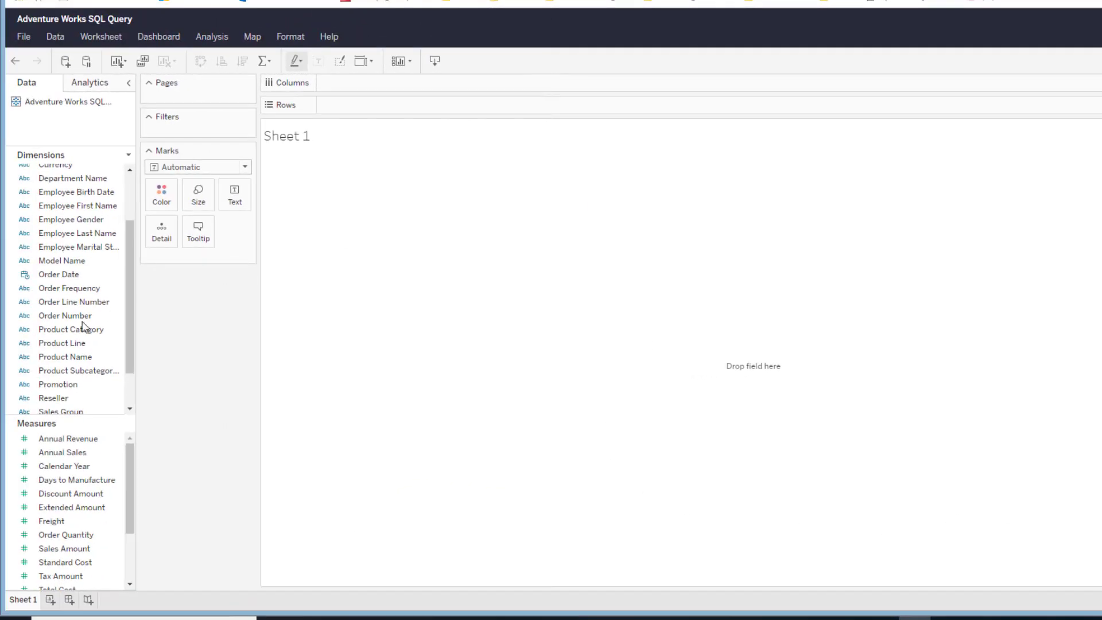
left_click_drag(74, 370, 340, 210)
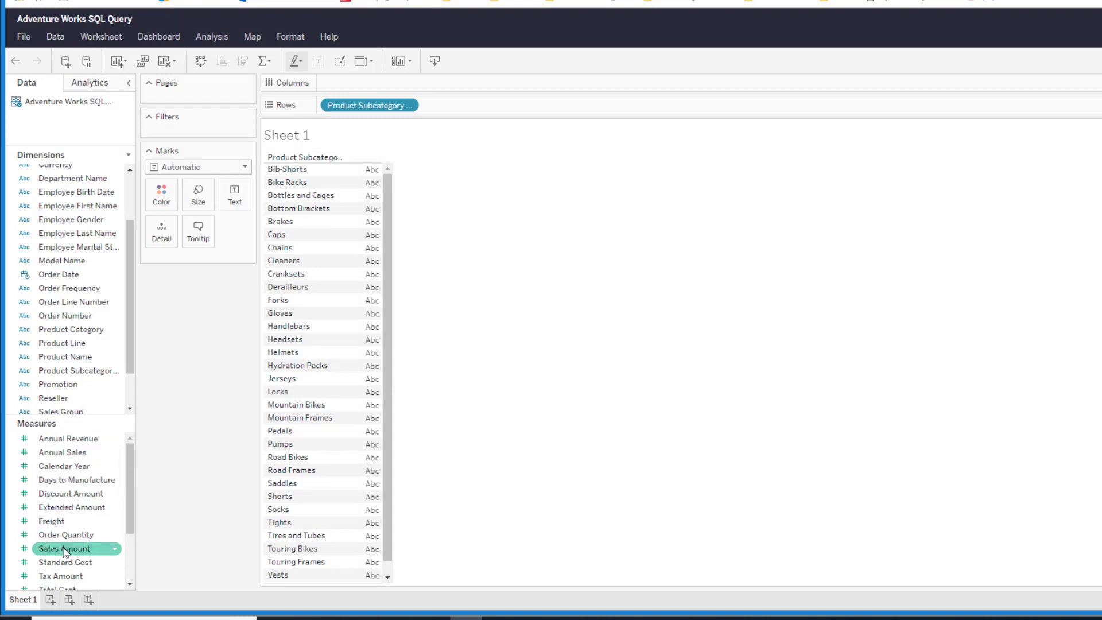
left_click_drag(64, 551, 367, 333)
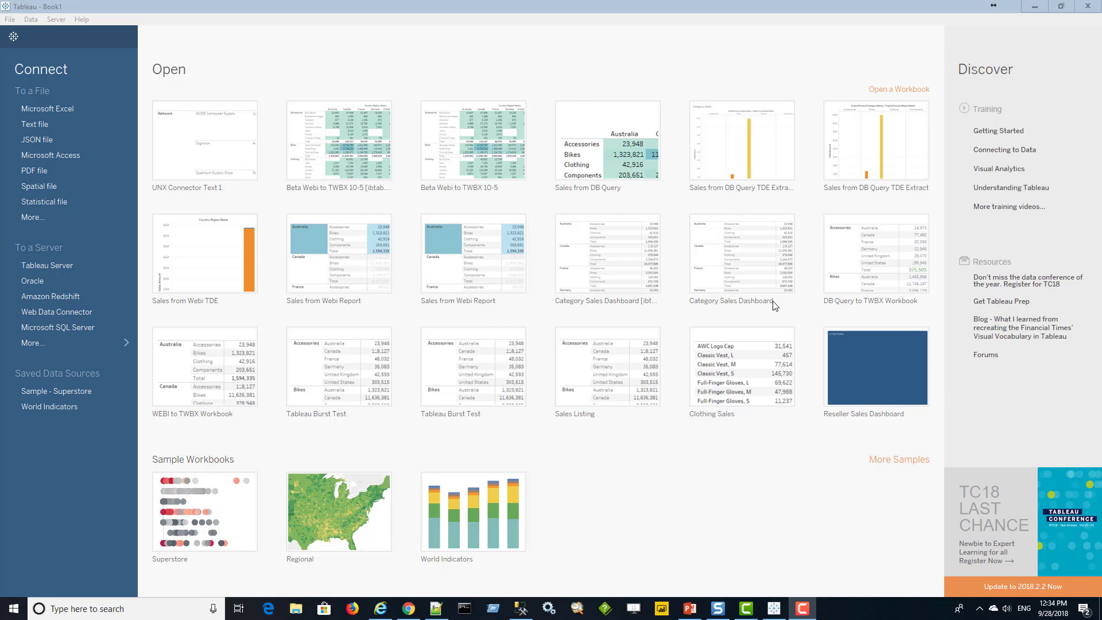
- In Tableau Desktop, connect to the recently modified Adventure Works SQL Query data source on Tableau Server and load its data preview
left_click(43, 266)
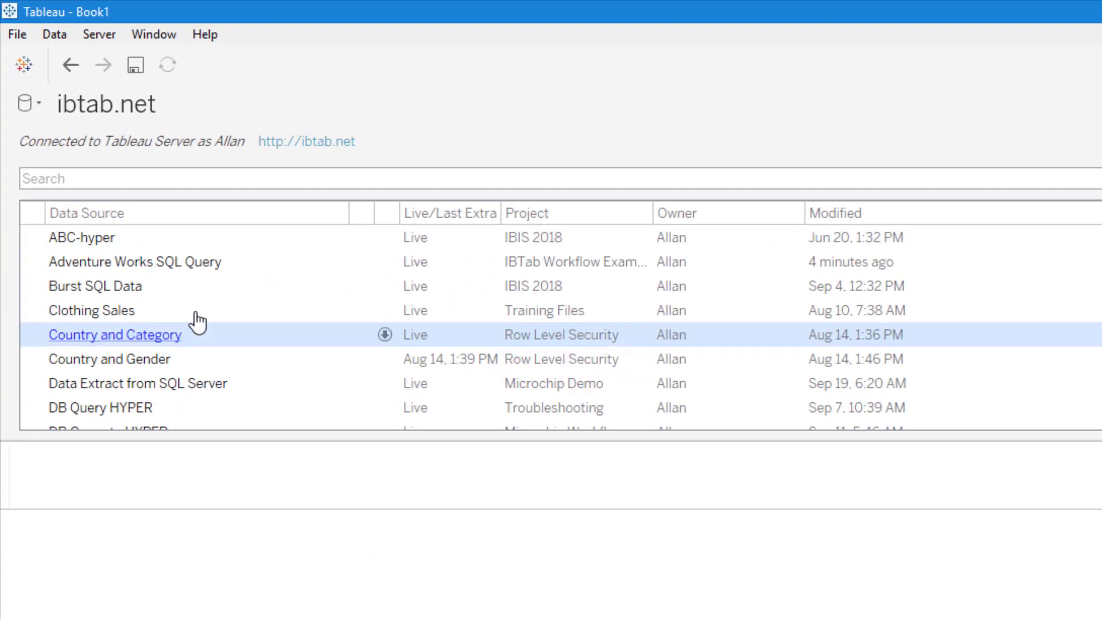
left_click(485, 124)
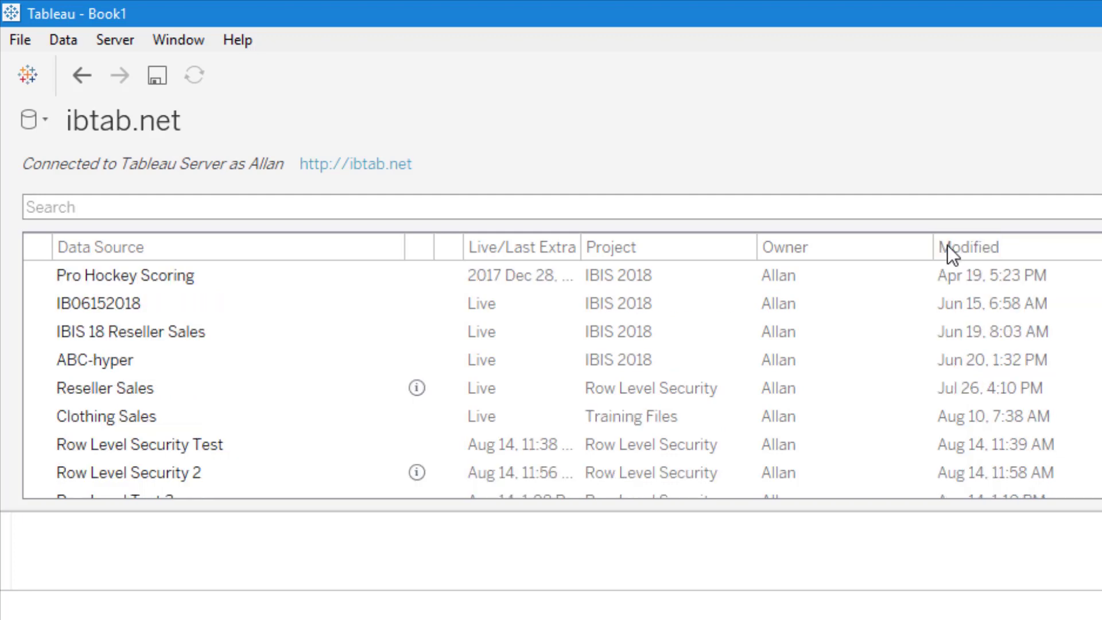
left_click(948, 245)
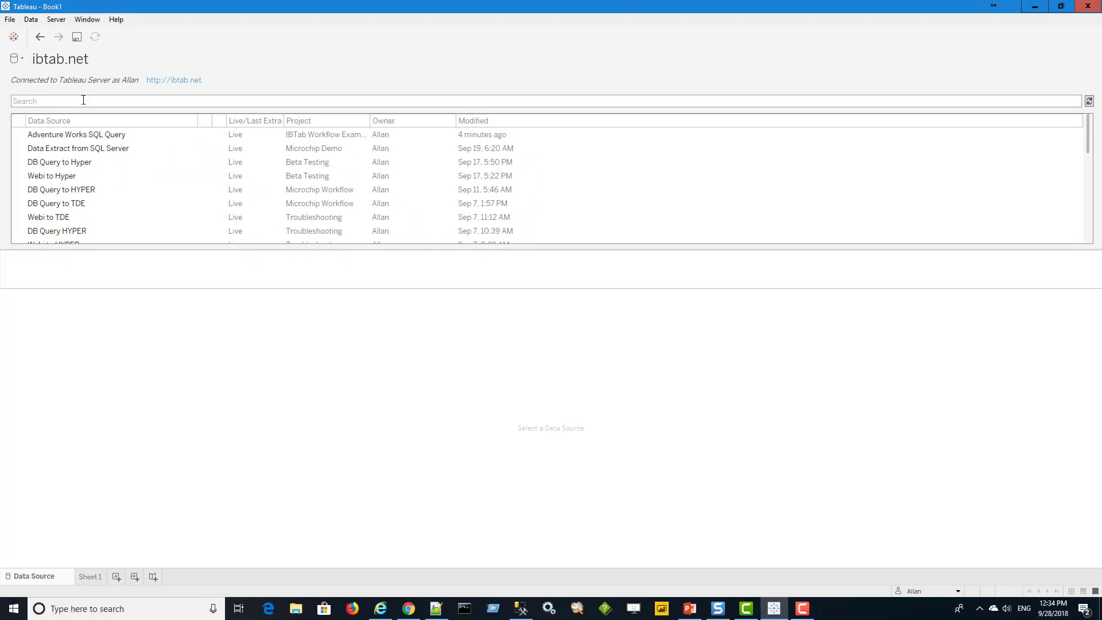
left_click(95, 136)
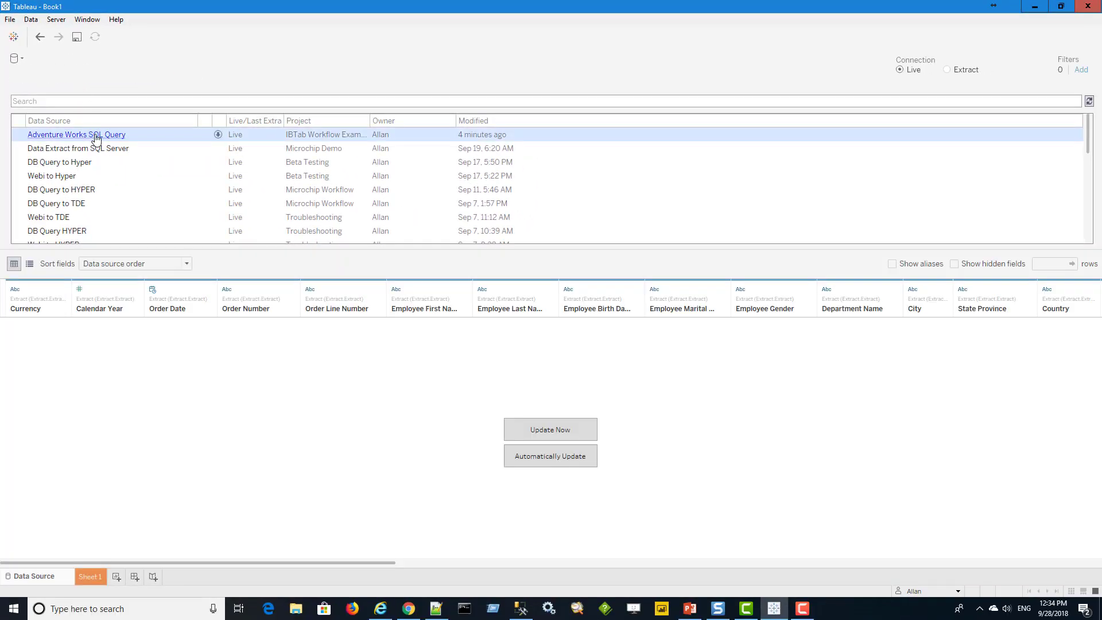
left_click(554, 432)
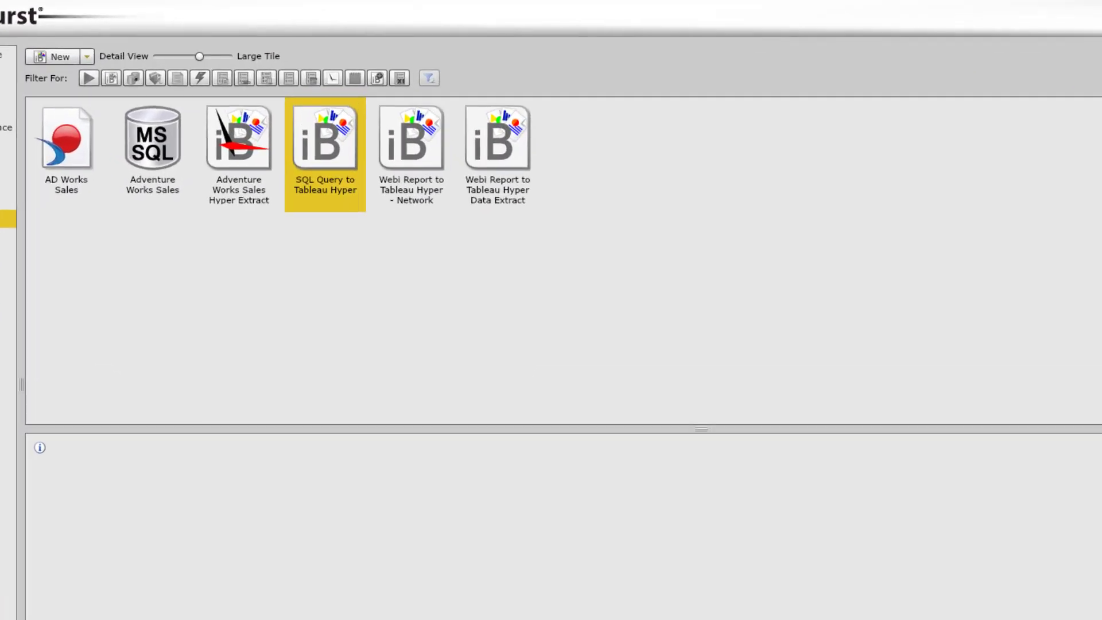
- Copy the SQL Query to Tableau Hyper burst and open the copy for editing
right_click(331, 141)
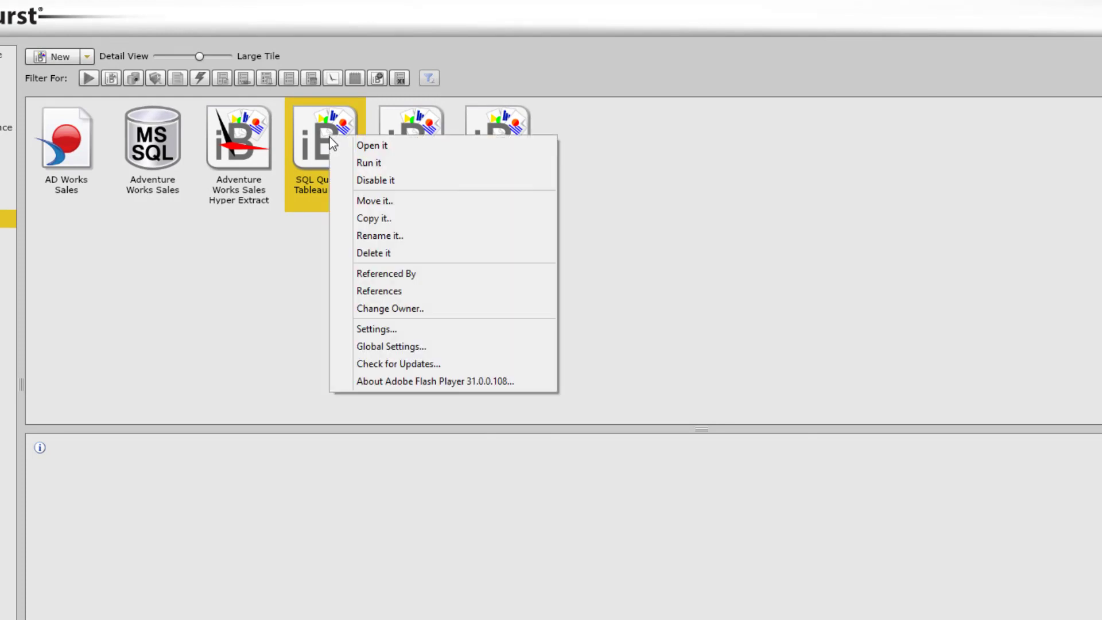
left_click(369, 220)
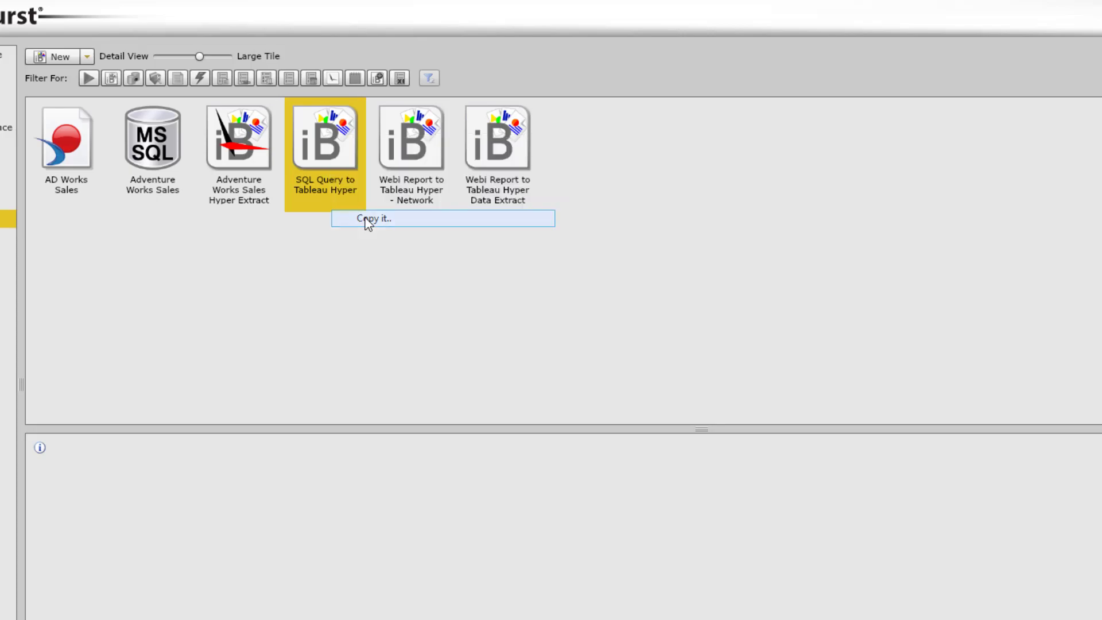
left_click(667, 494)
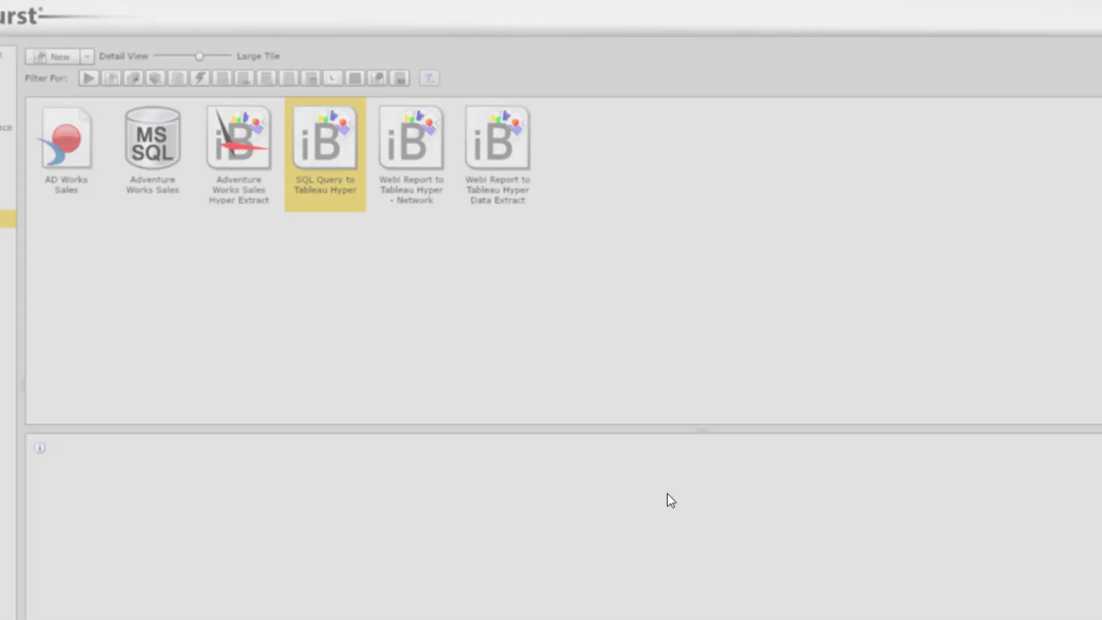
left_click(322, 132)
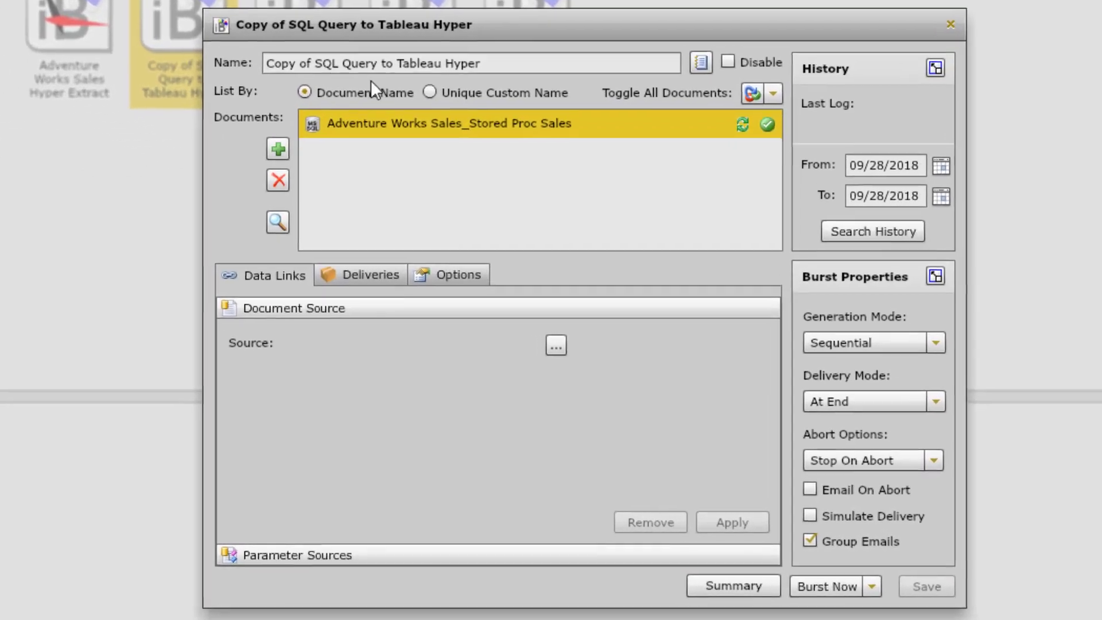
- Rename the copied burst to SQL Query to Network Share
left_click_drag(304, 53, 227, 51)
left_click(296, 55)
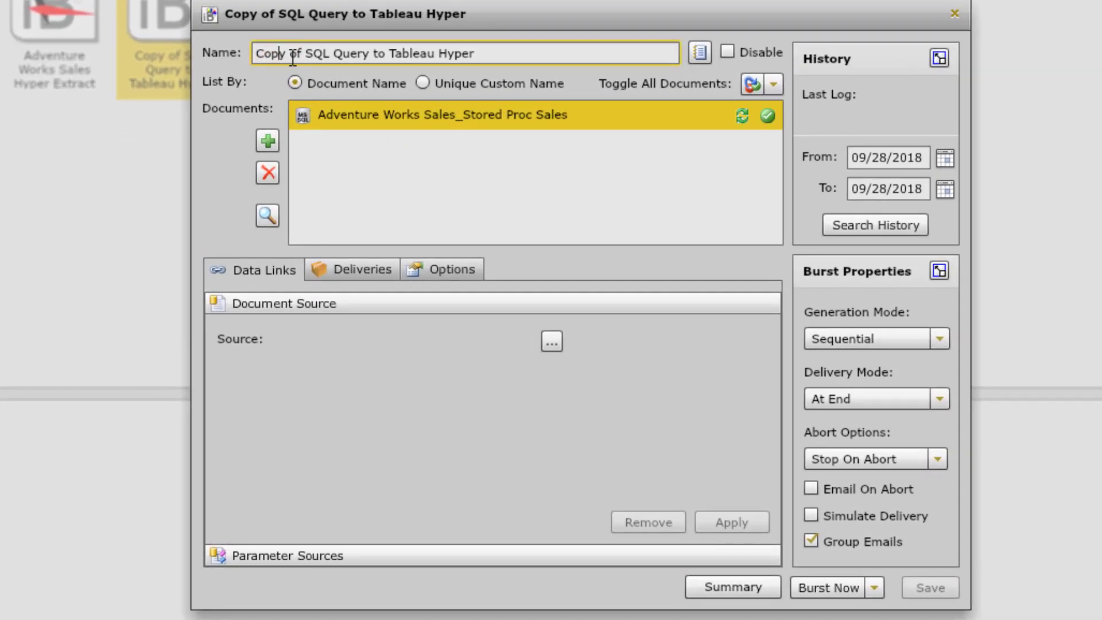
key("BackSpace")
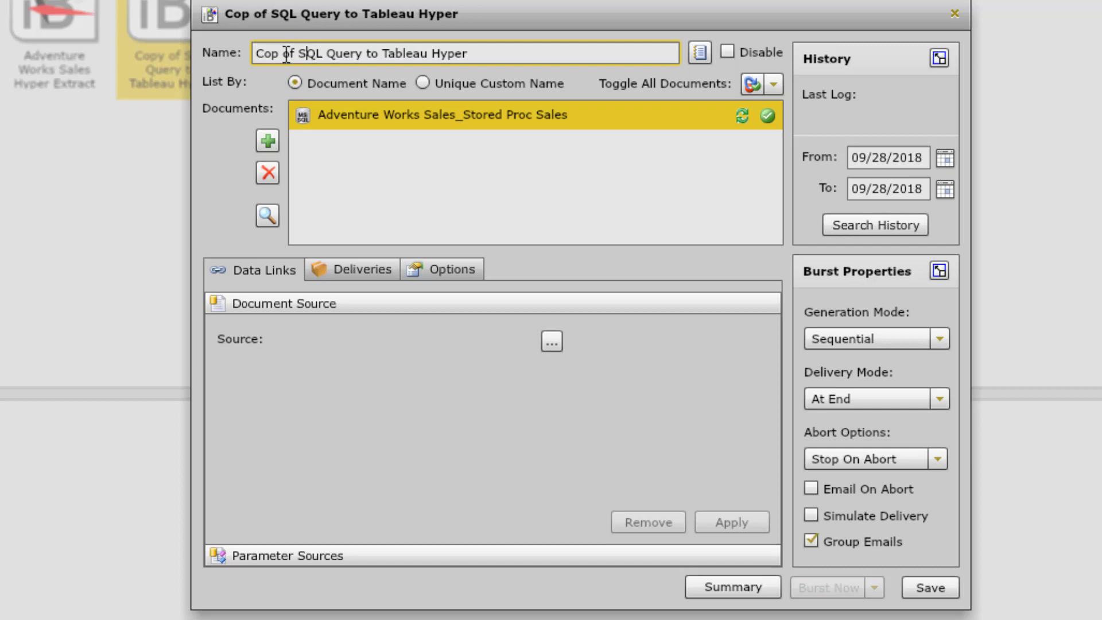
left_click_drag(297, 54, 237, 50)
key("BackSpace")
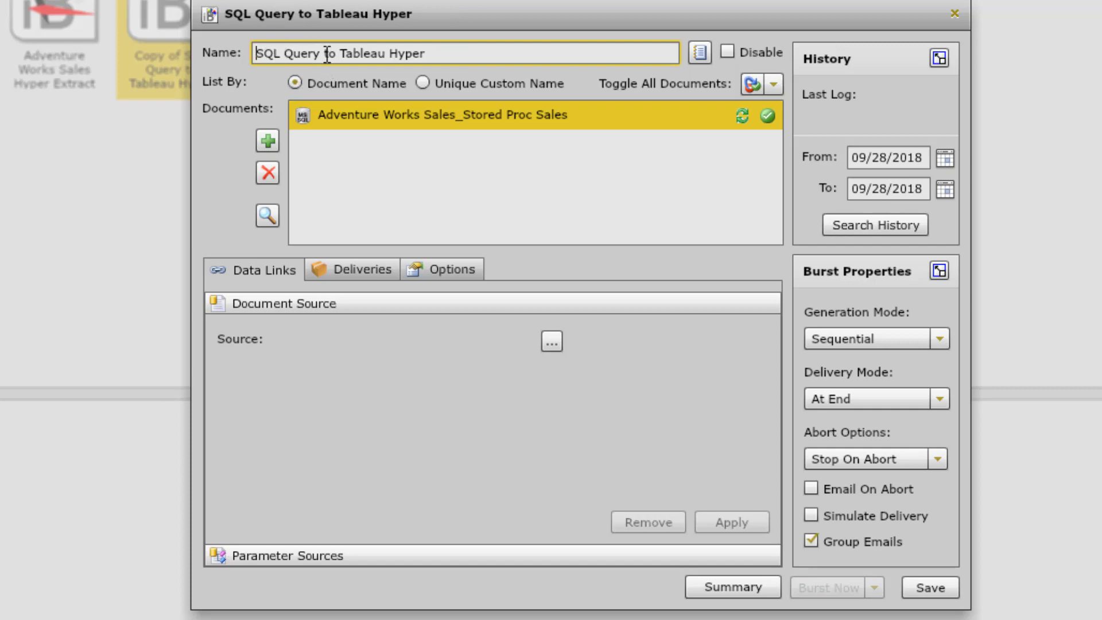
left_click_drag(341, 52, 480, 51)
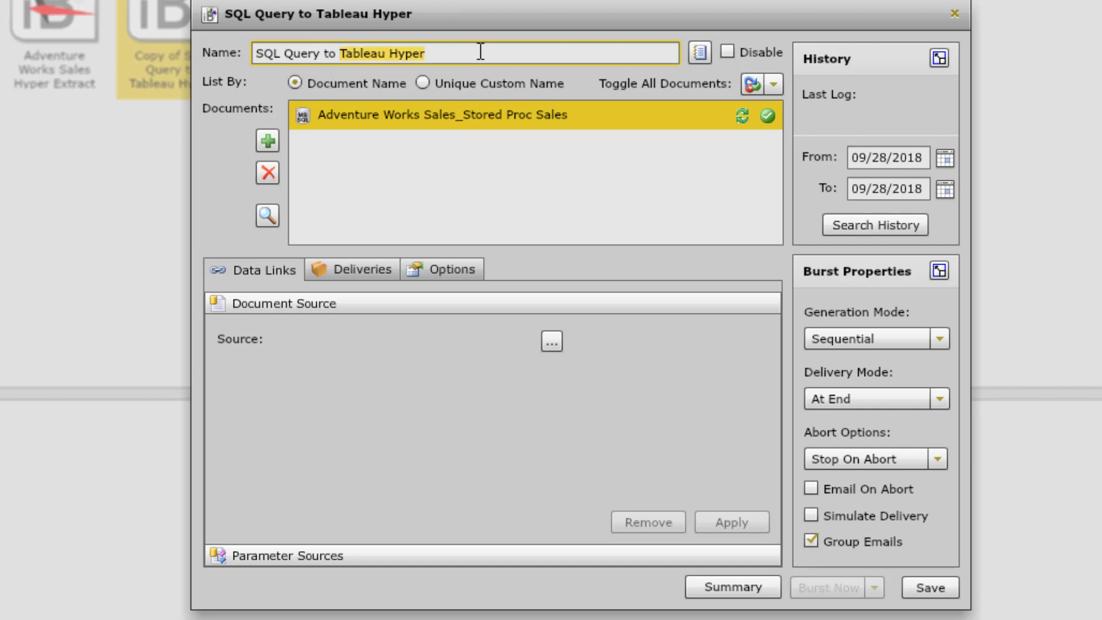
type("Network")
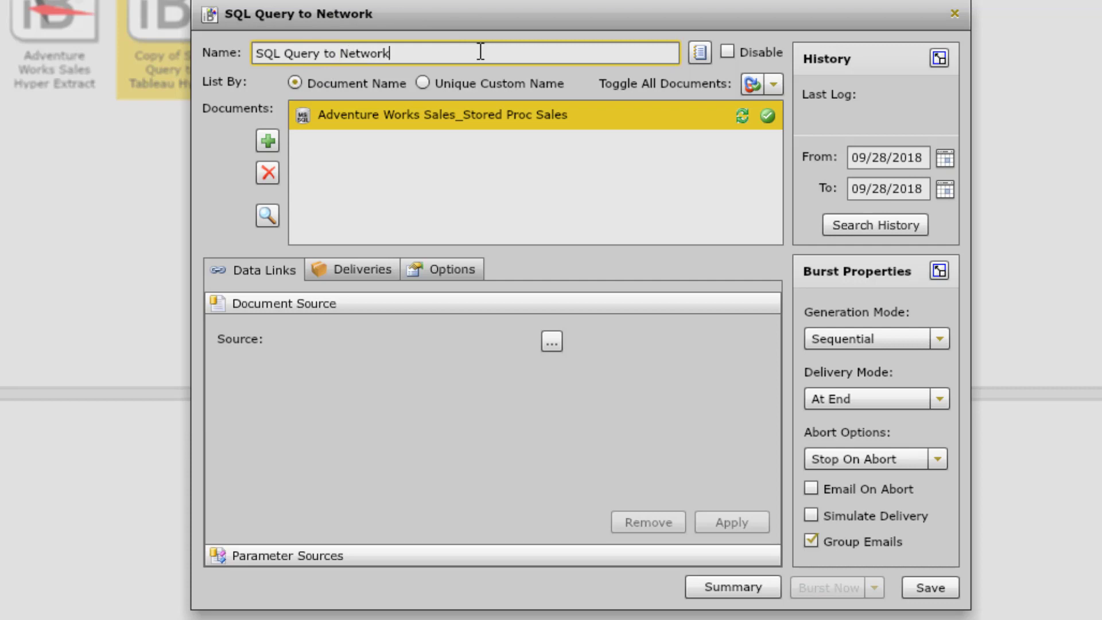
type(" Share")
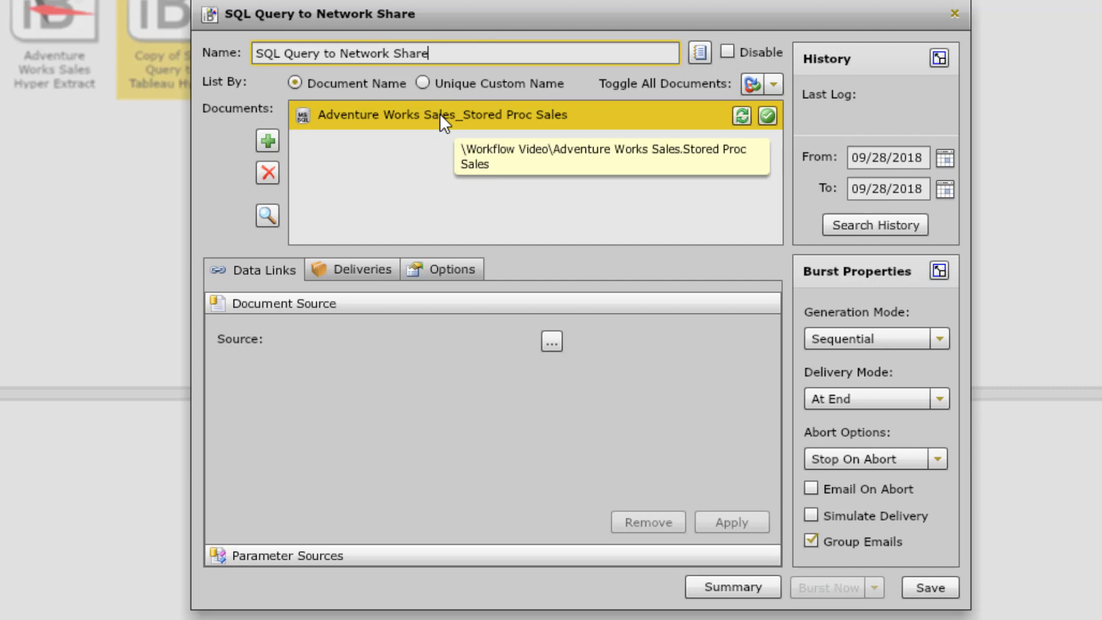
- Delete the existing Tableau Server delivery, My Delivery, from the burst
left_click(328, 266)
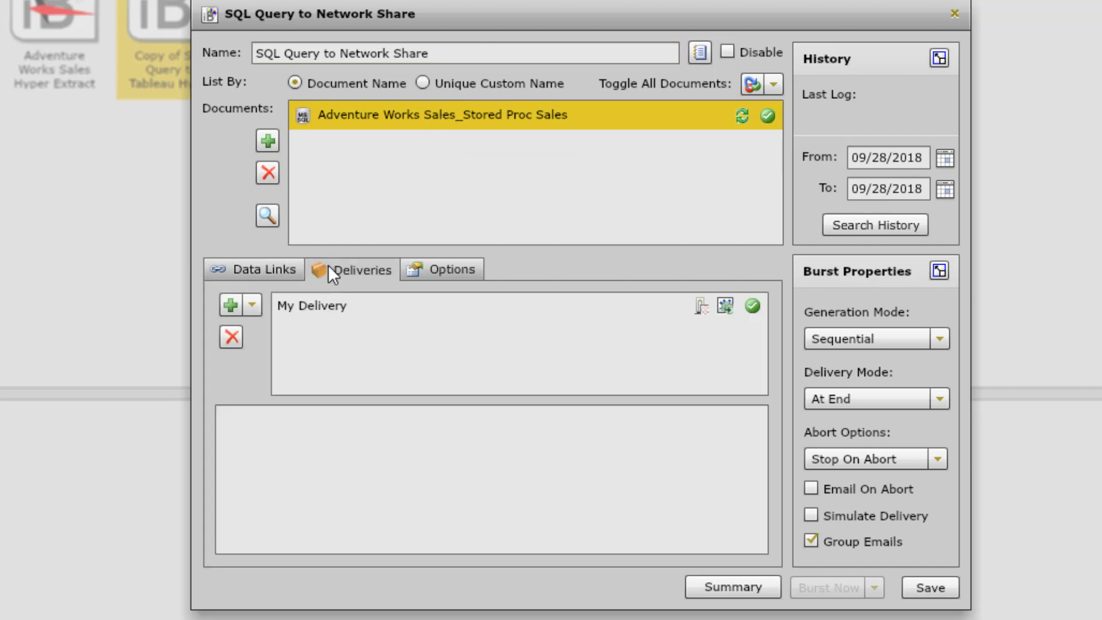
left_click(337, 307)
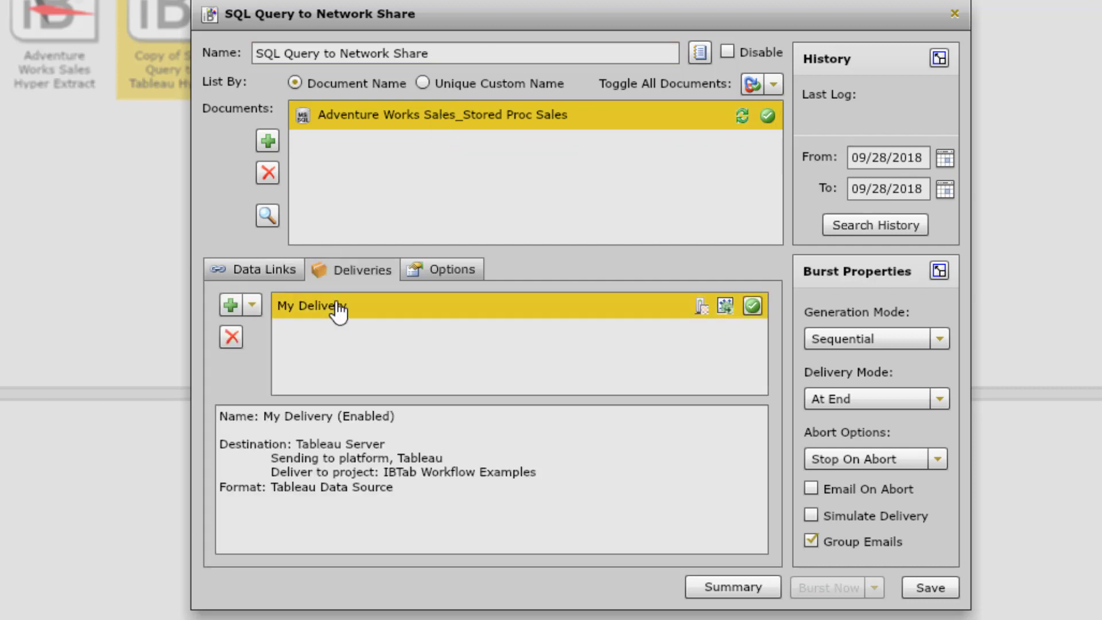
left_click(229, 338)
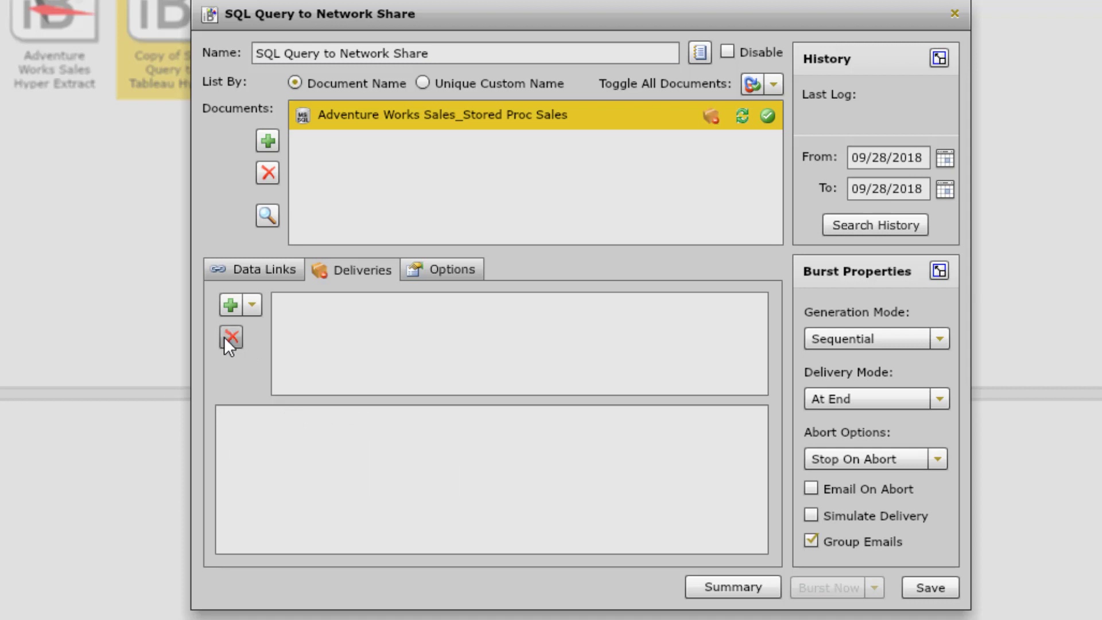
- Start a blank delivery with Network Share as the destination and InfoBurst Output as the path, leaving the file name empty
left_click(246, 305)
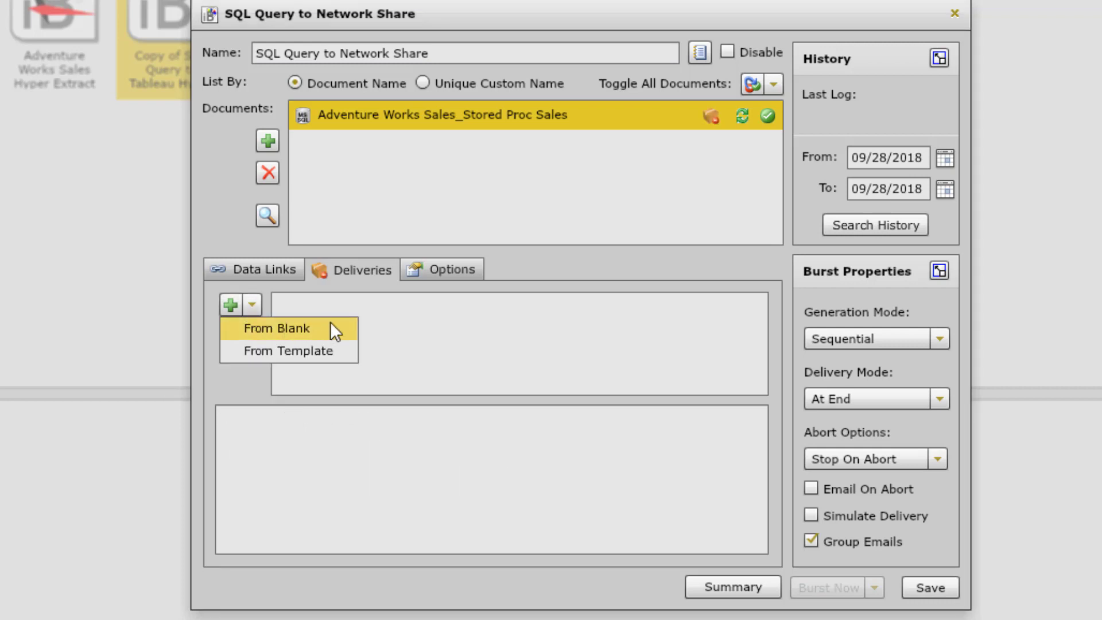
left_click(302, 330)
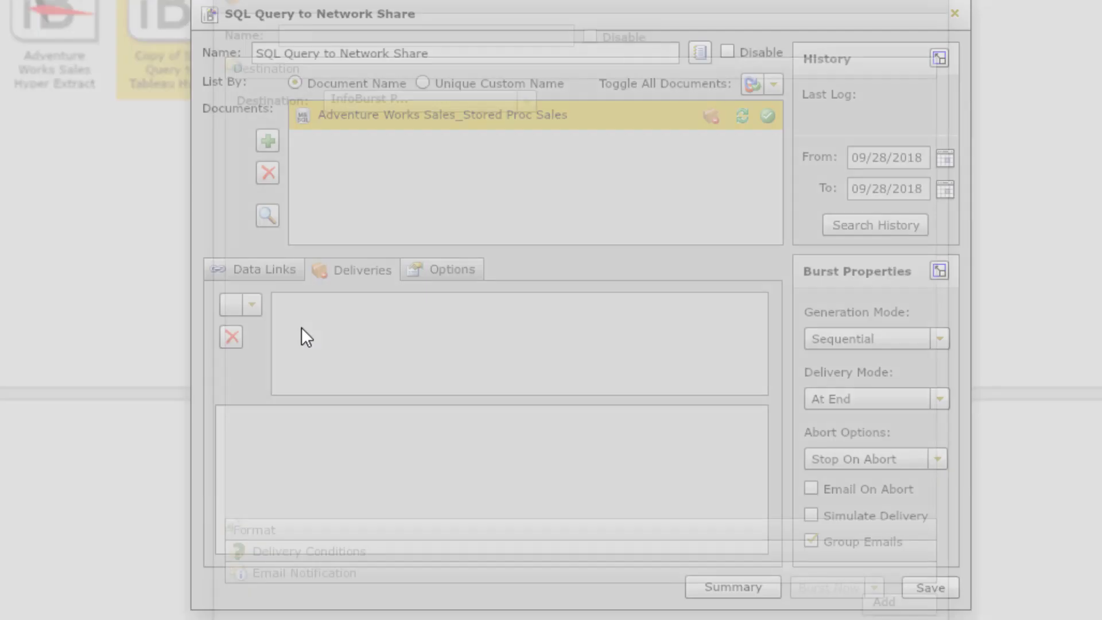
left_click(526, 101)
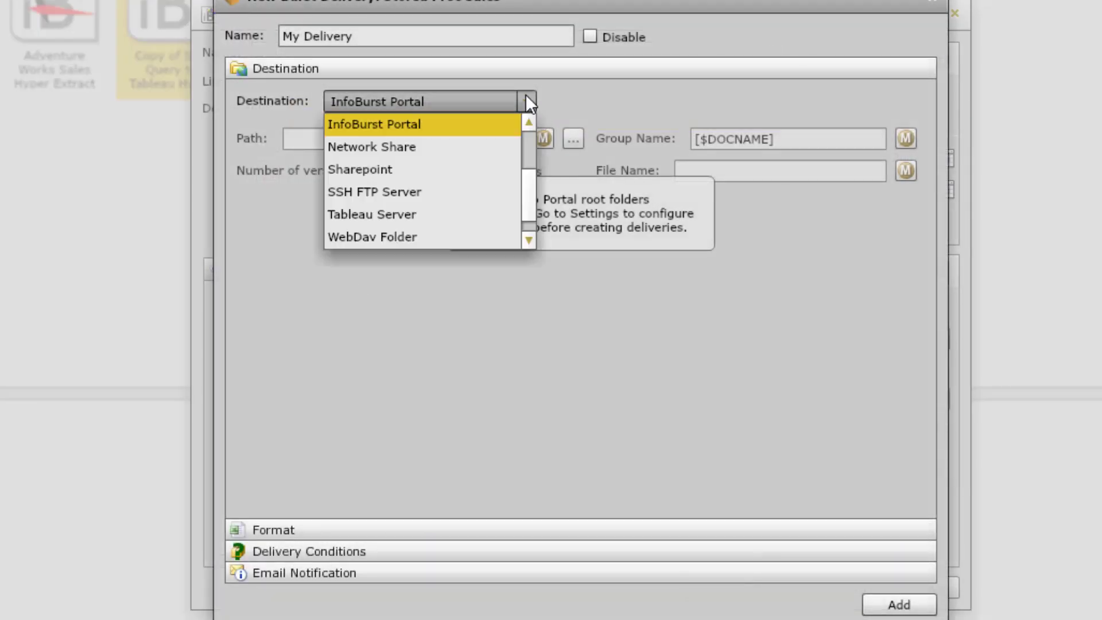
left_click(380, 147)
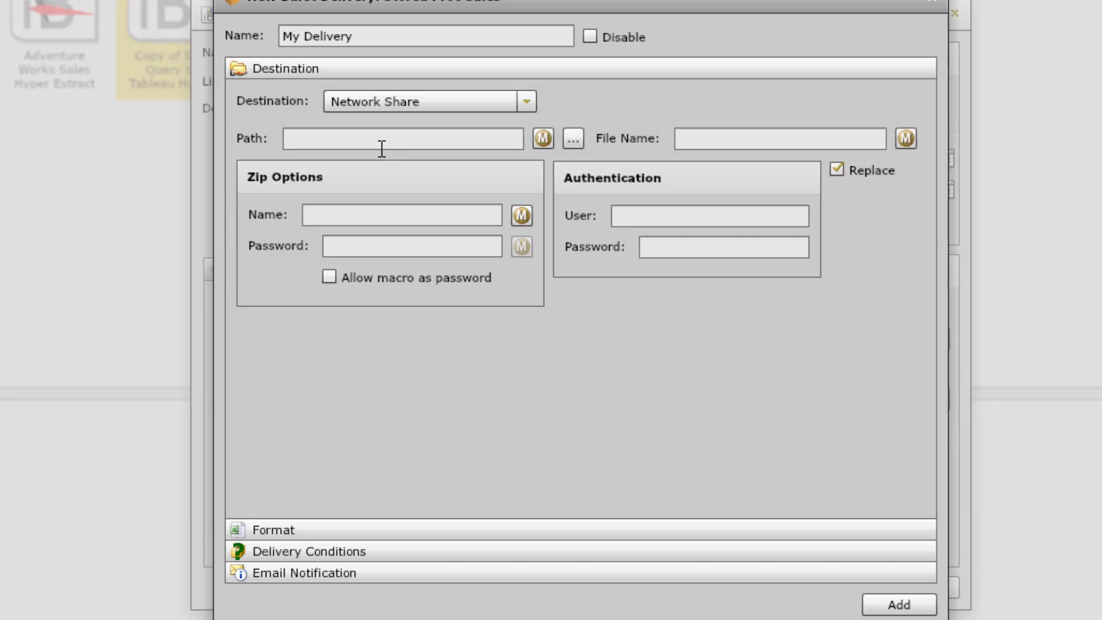
left_click(573, 138)
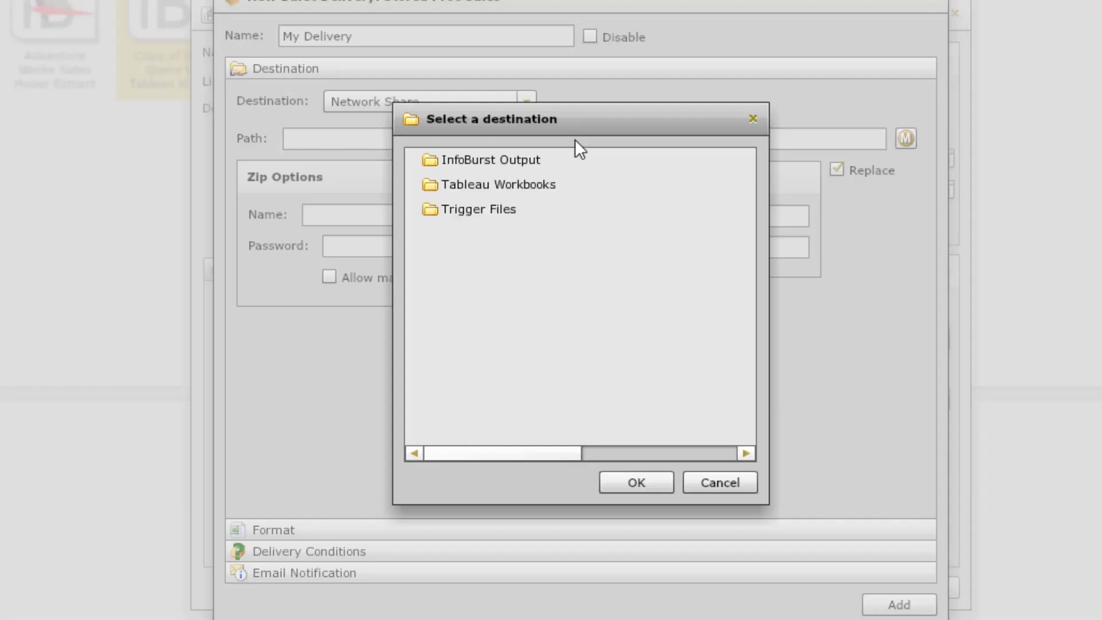
double_click(469, 159)
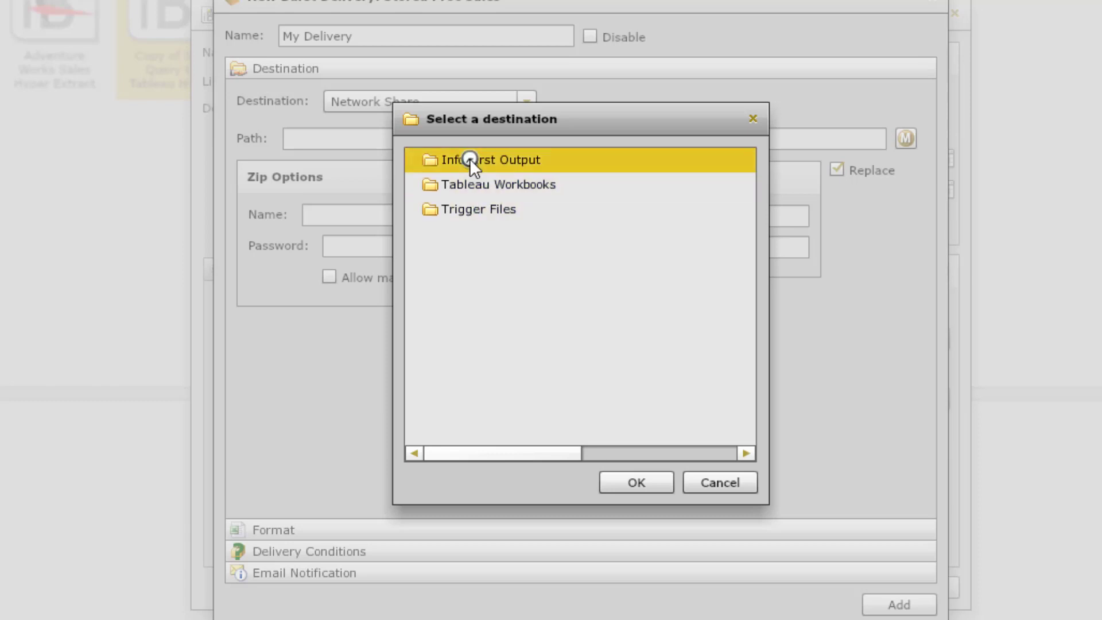
left_click(631, 481)
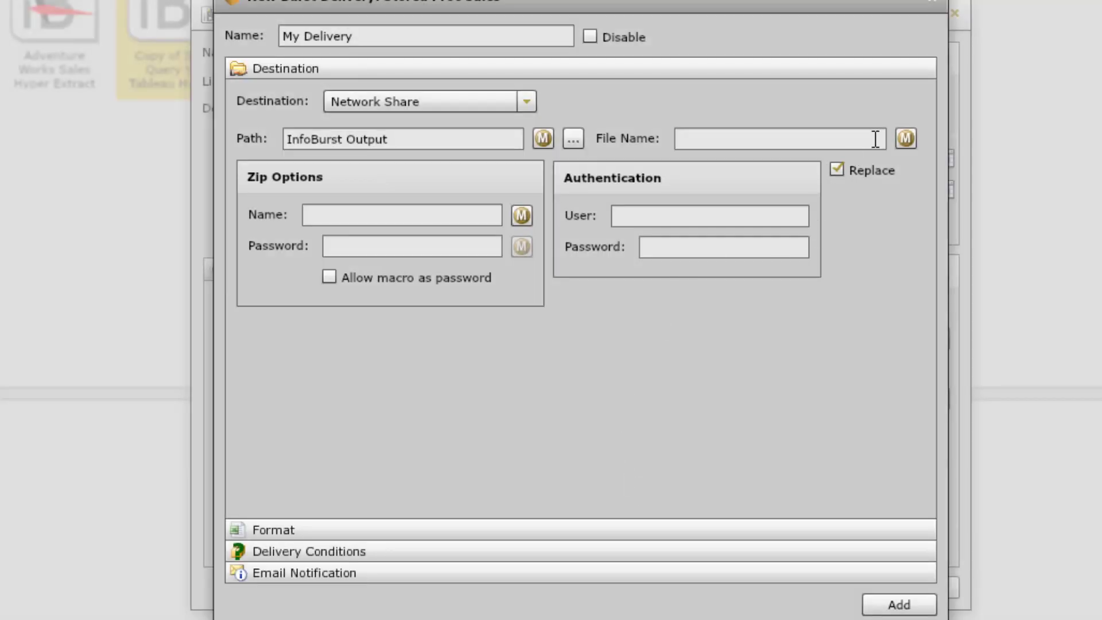
left_click(801, 141)
- Set the format to Tableau Data Source with the Hyper type, add the delivery and save the burst
left_click(298, 525)
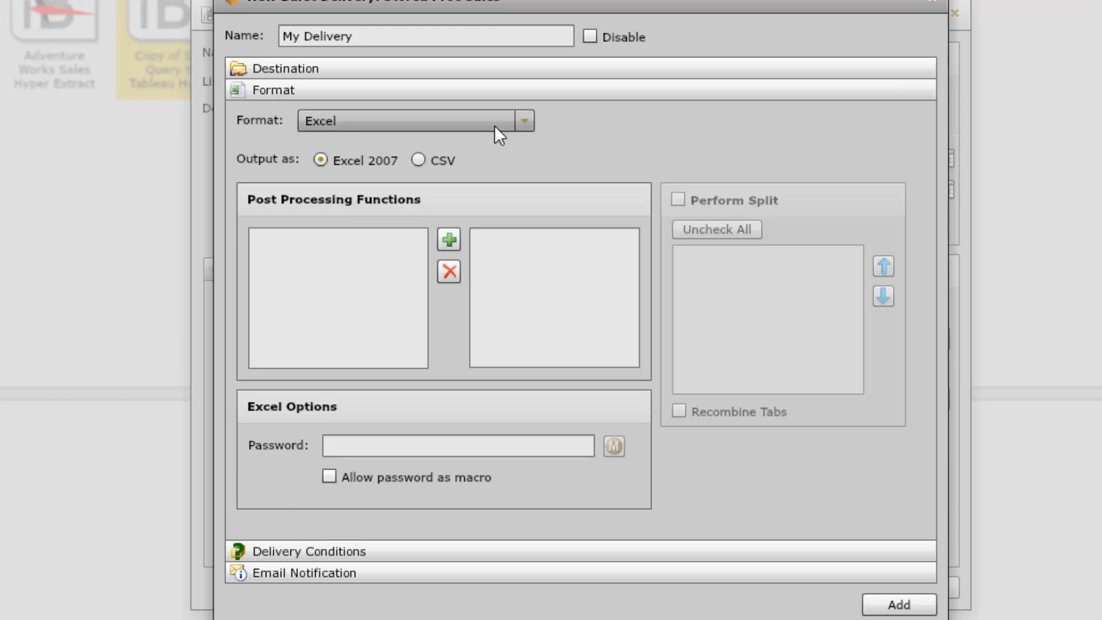
left_click(524, 120)
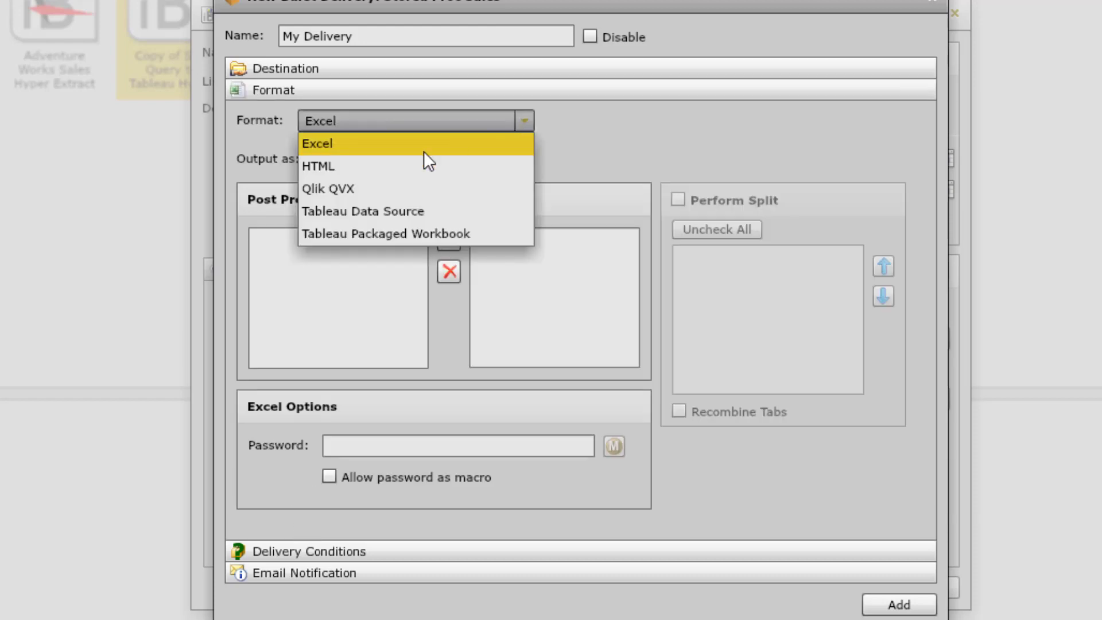
left_click(366, 211)
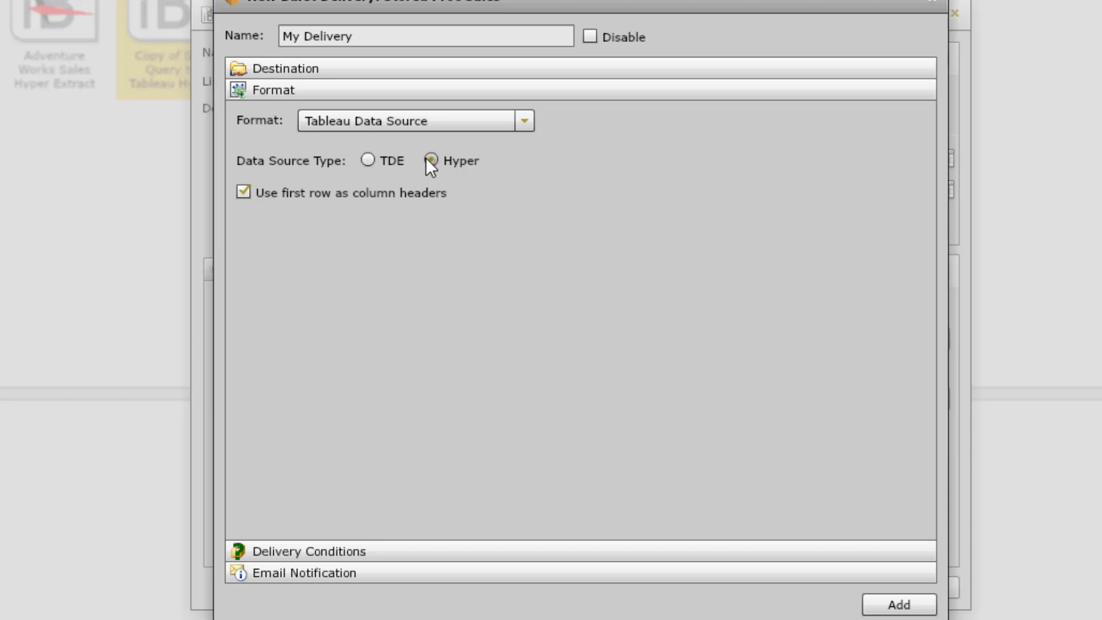
left_click(896, 604)
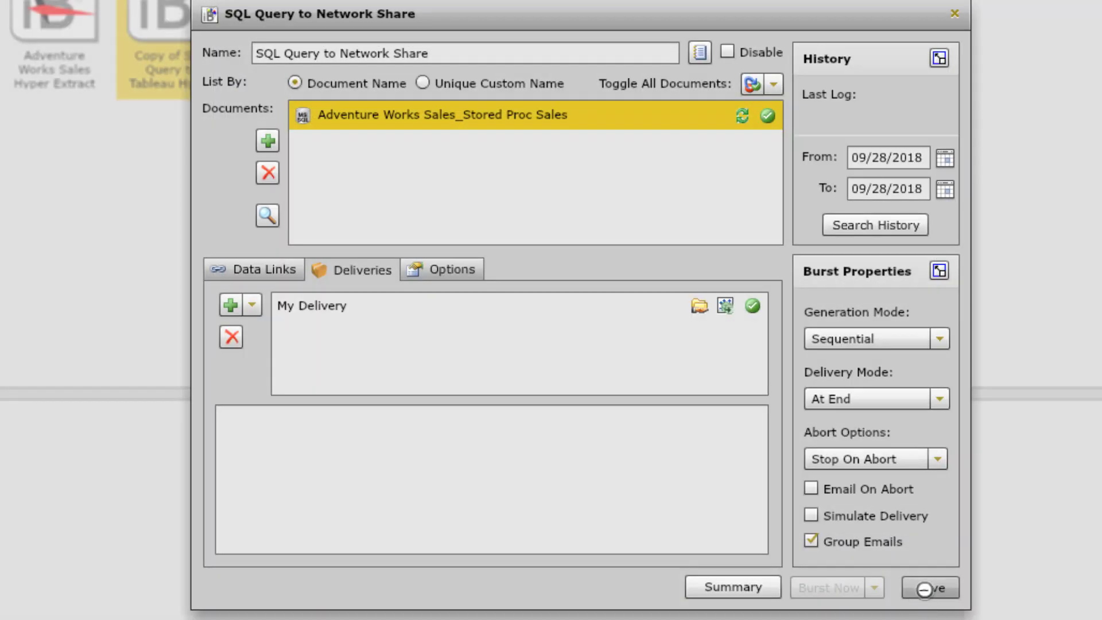
left_click(924, 588)
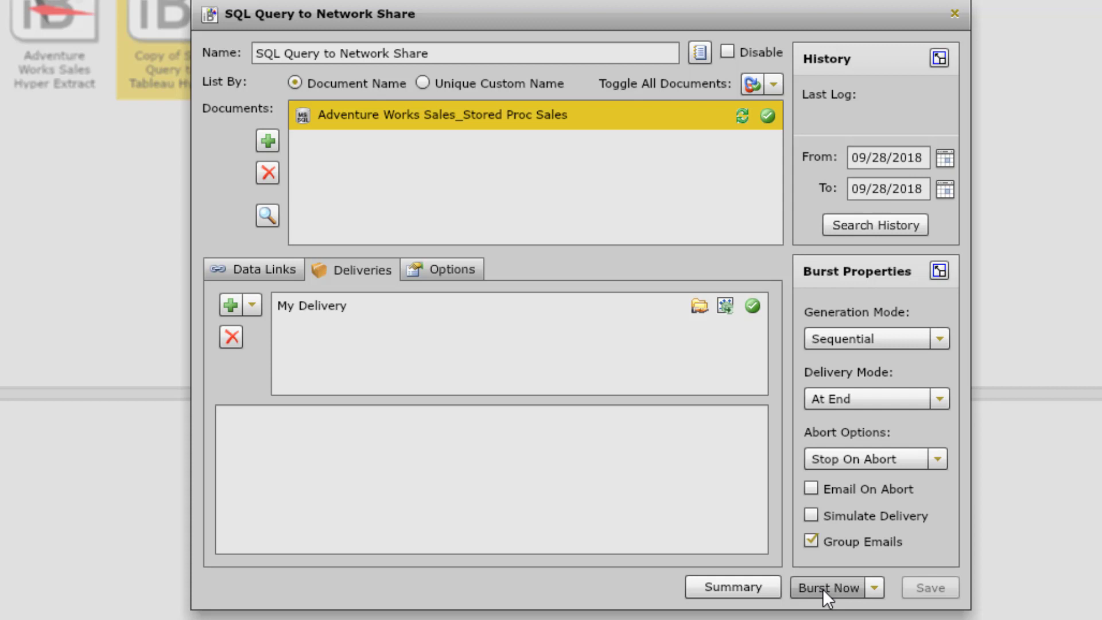
- Run the SQL Query to Network Share burst immediately and review its activity log as a timeline
left_click(822, 588)
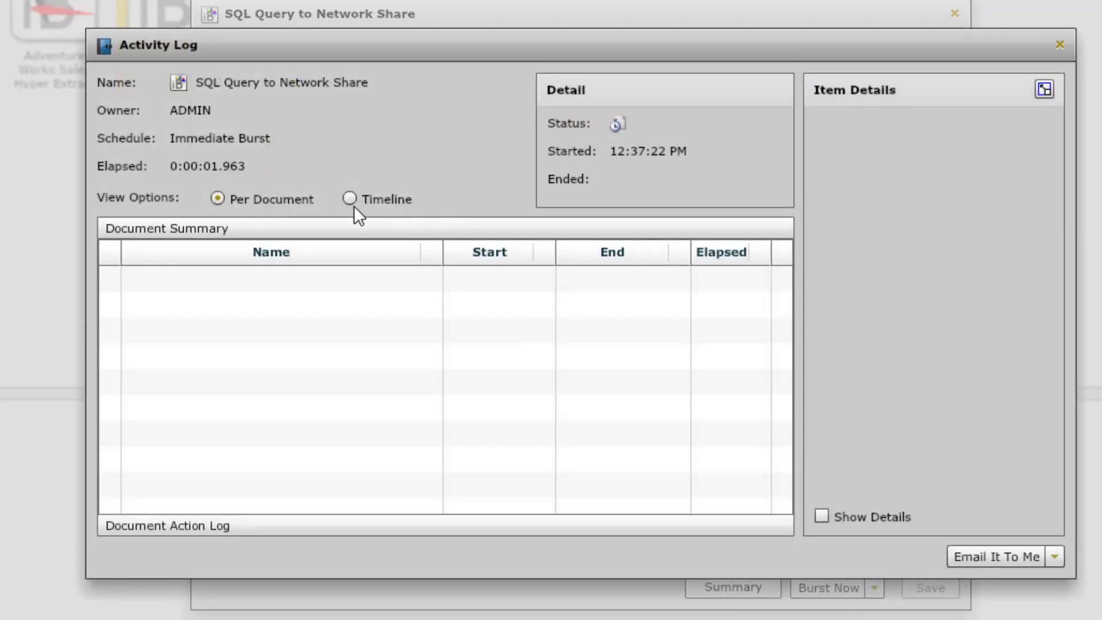
left_click(350, 198)
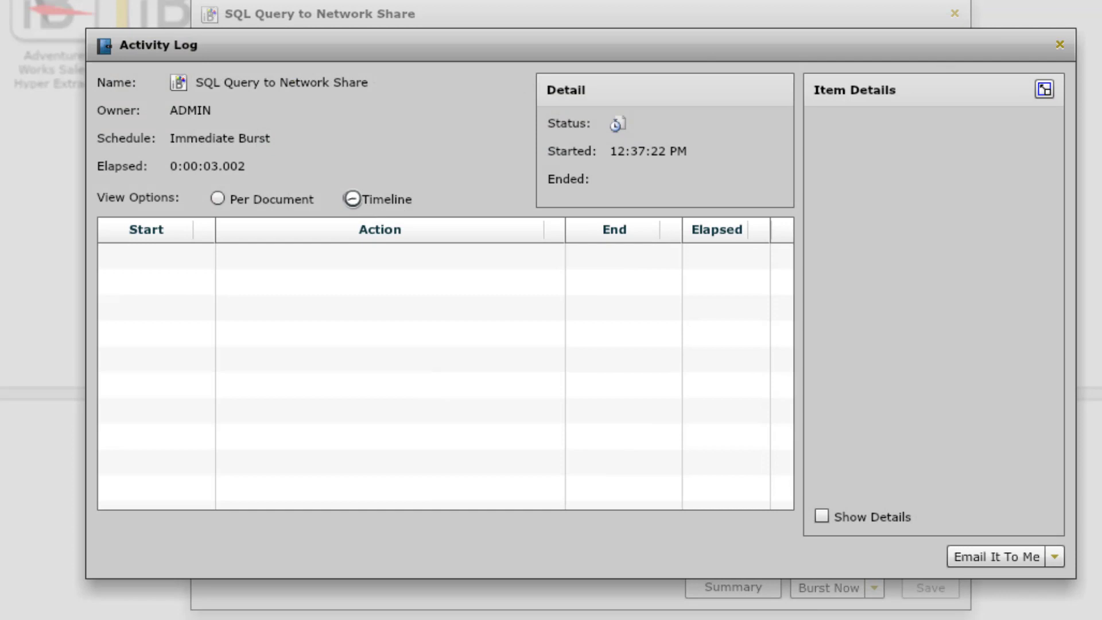
left_click(435, 256)
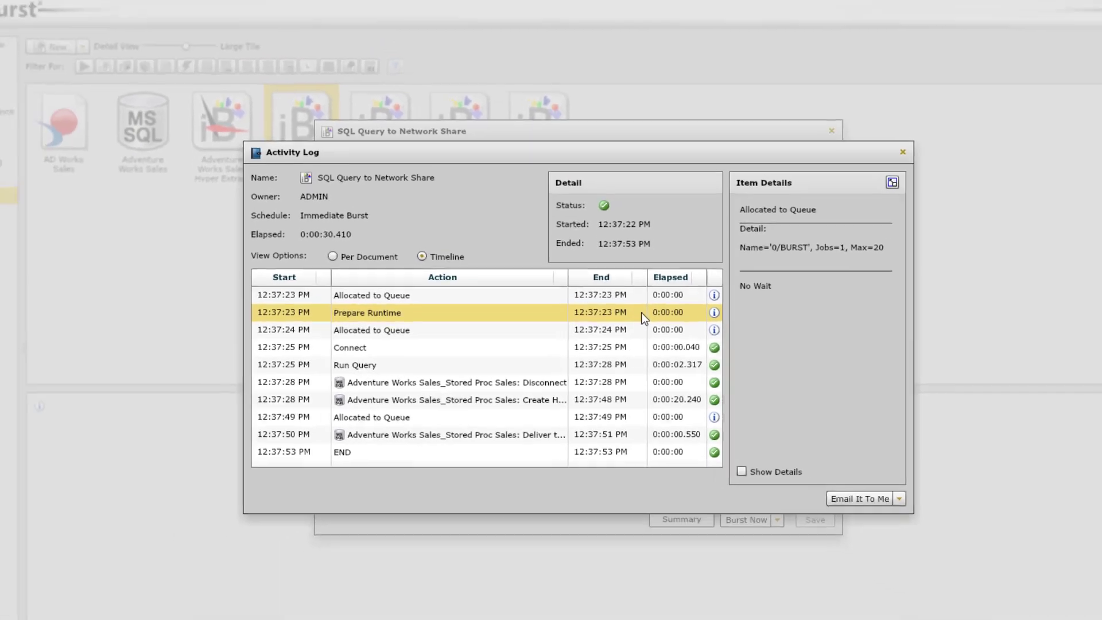
left_click(655, 281)
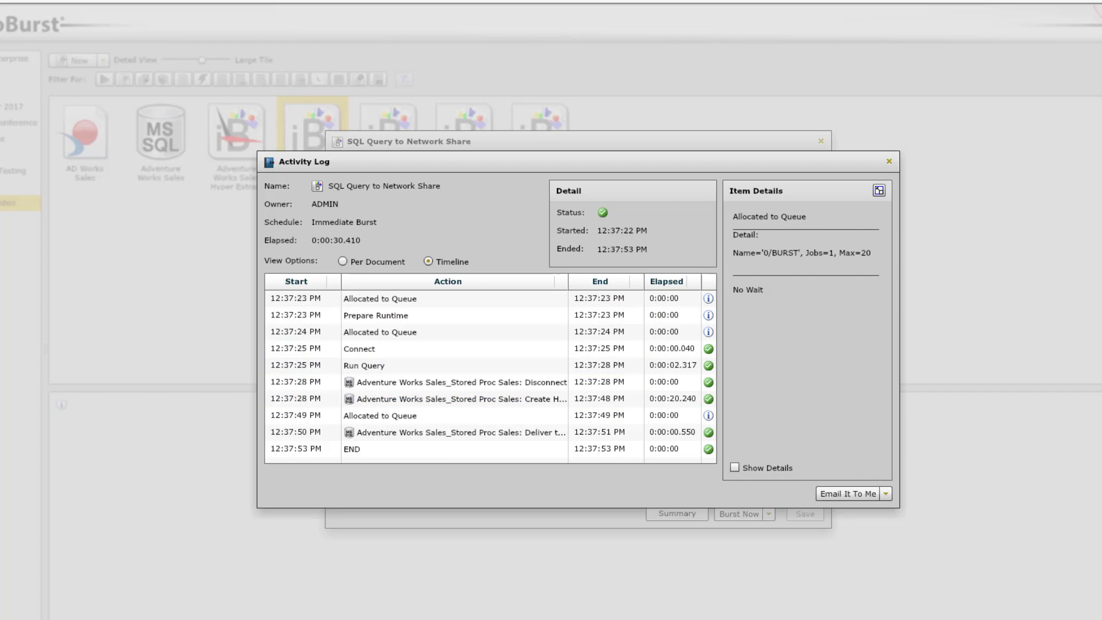
- Switch to Tableau and connect to Adventure Works Sales_Stored Proc Sales.hyper in the infoburst_output folder on the D: drive
key("alt+Tab")
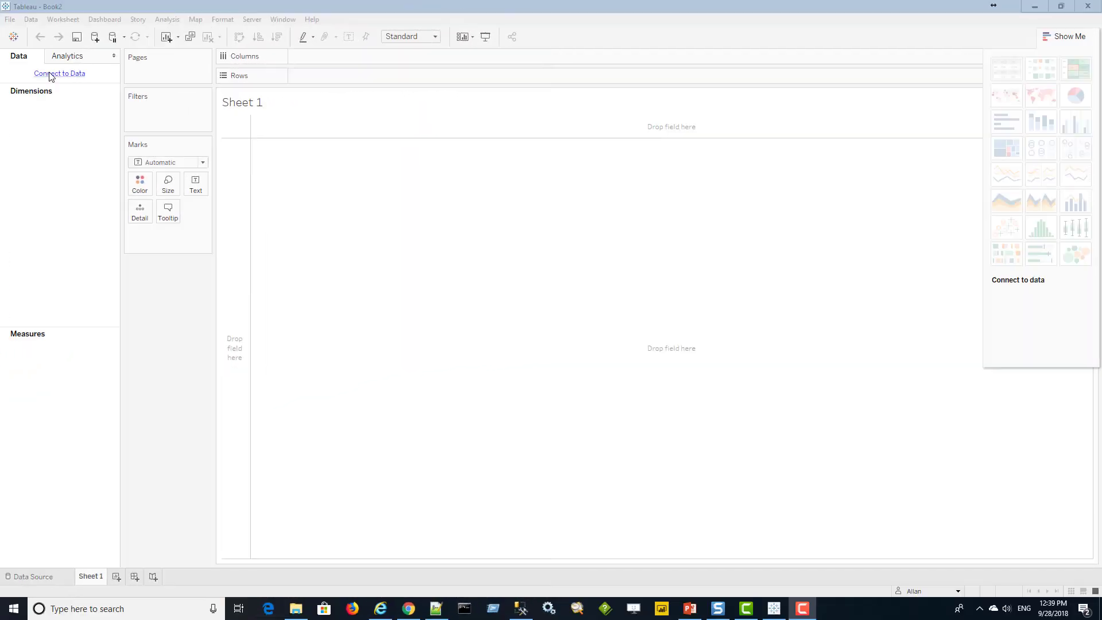
left_click(51, 74)
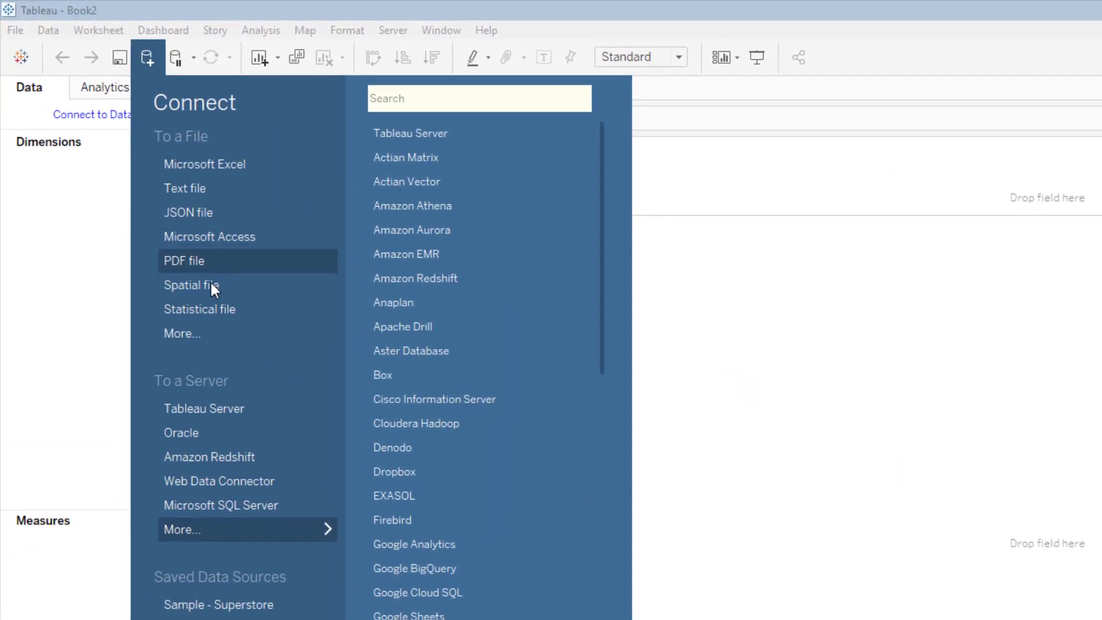
left_click(186, 333)
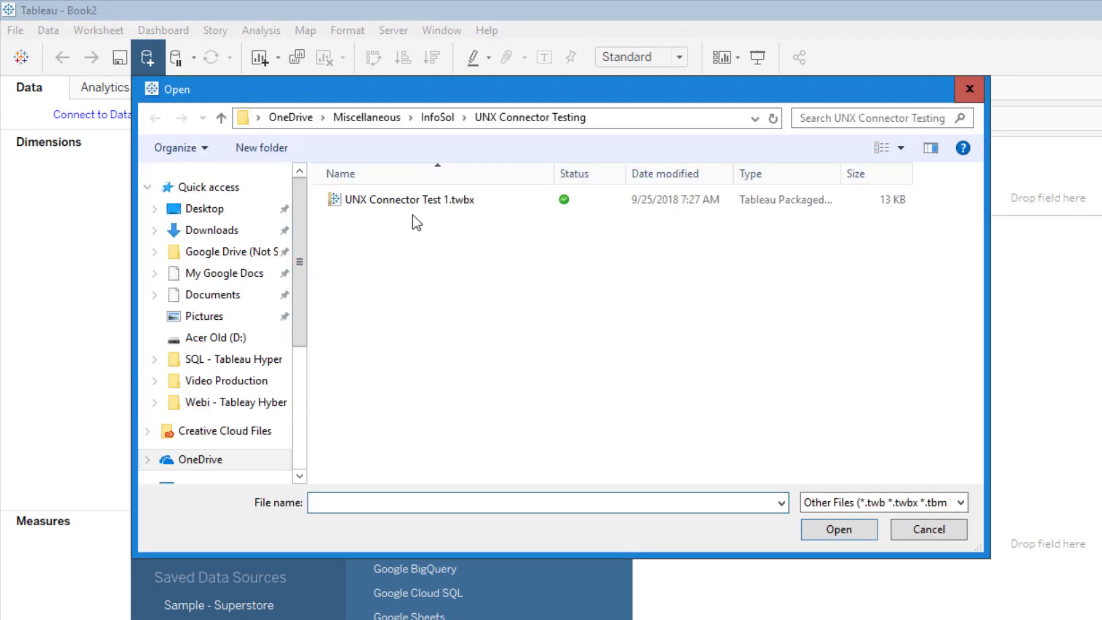
left_click_drag(298, 263, 308, 388)
left_click(222, 303)
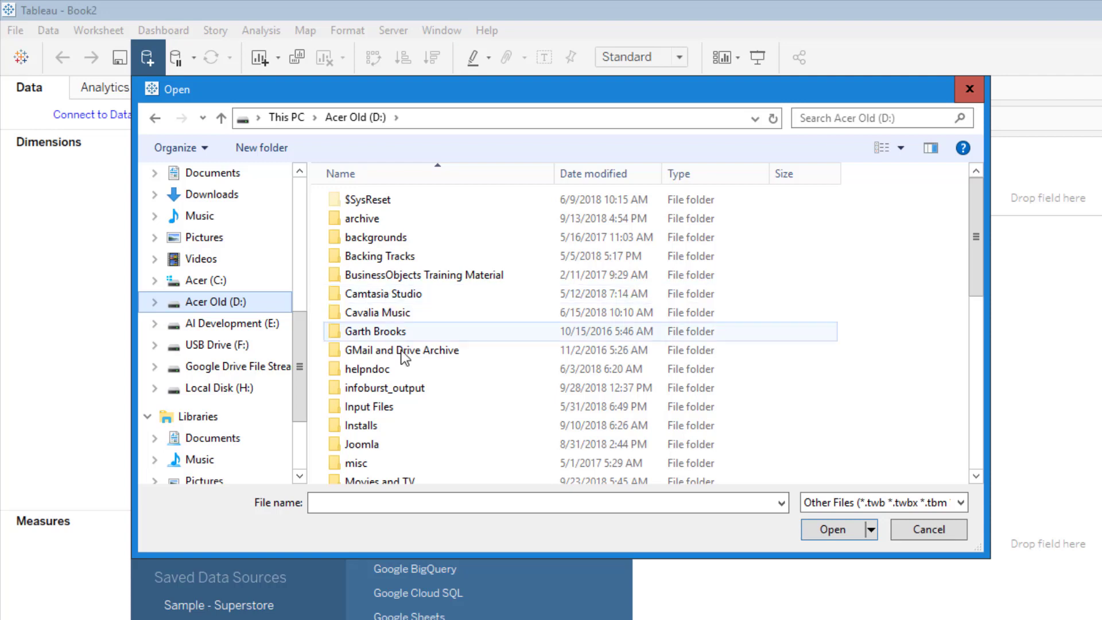
double_click(374, 389)
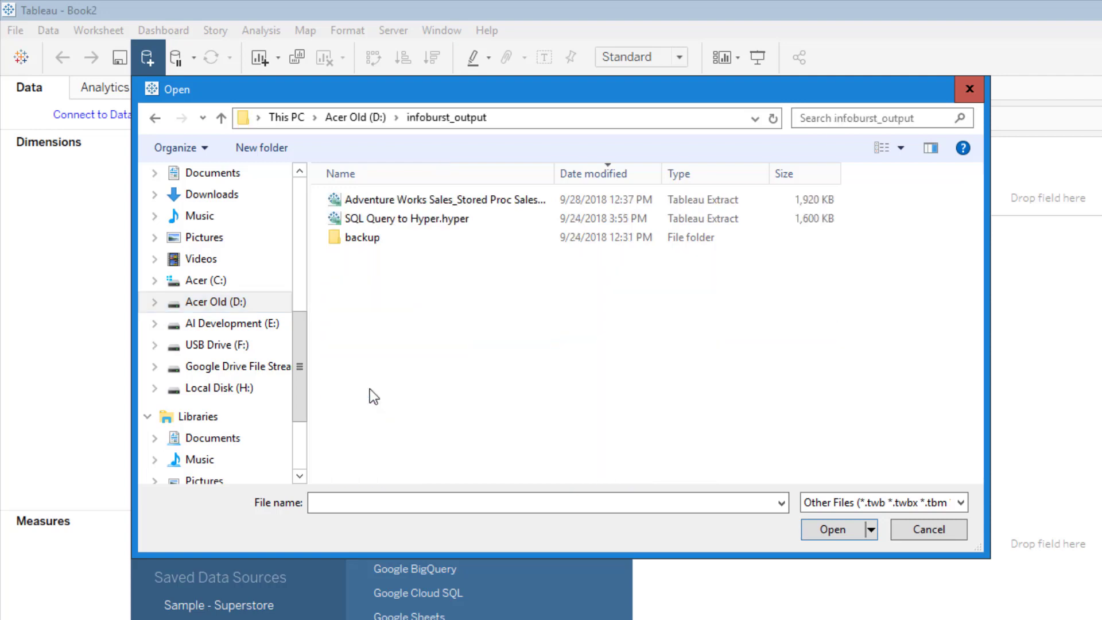
left_click(440, 202)
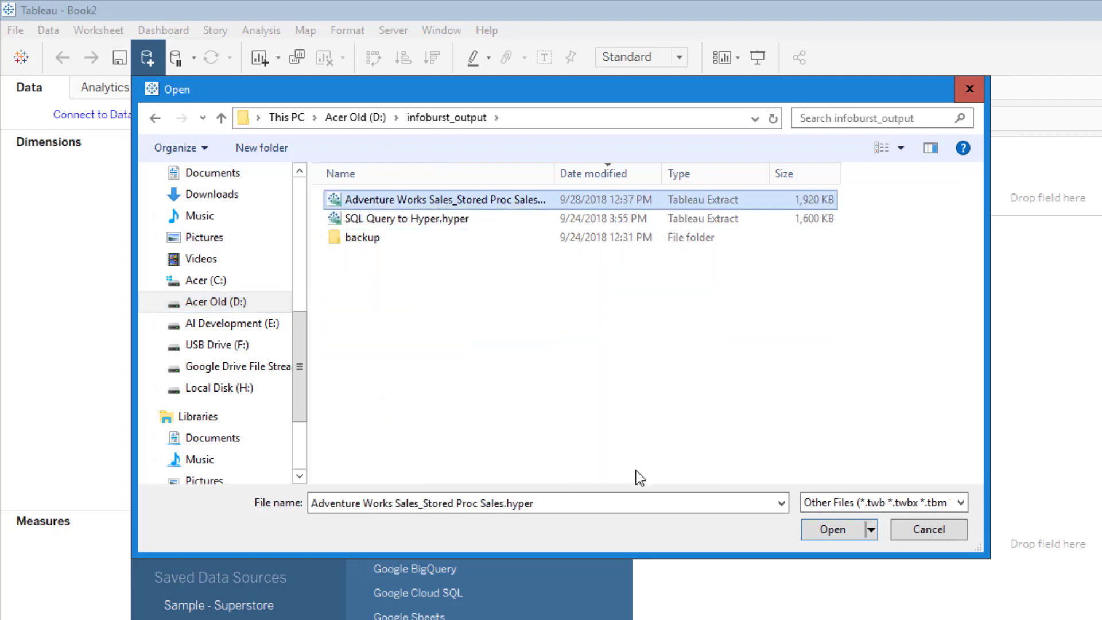
left_click(828, 531)
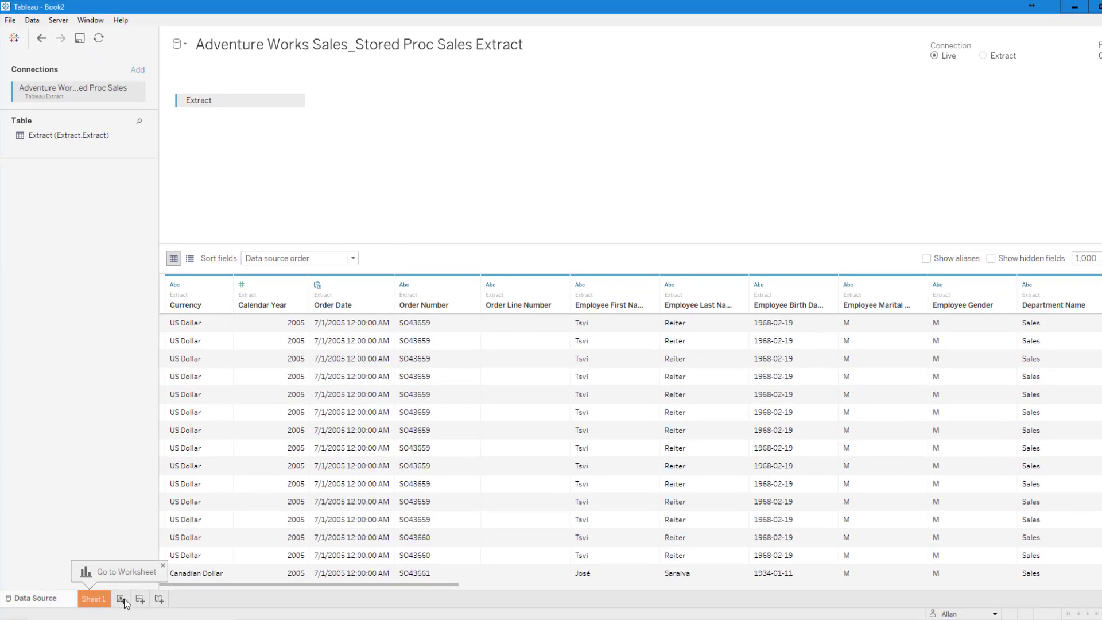
- Add a new worksheet and list the Product Name dimension as its rows
left_click(123, 600)
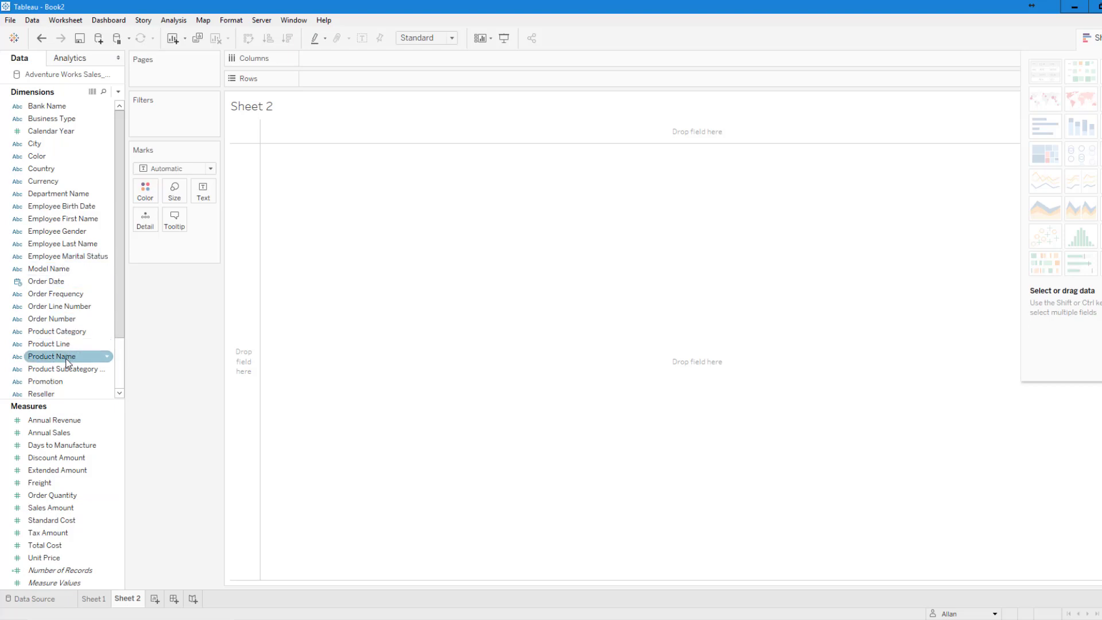
left_click_drag(66, 361, 303, 248)
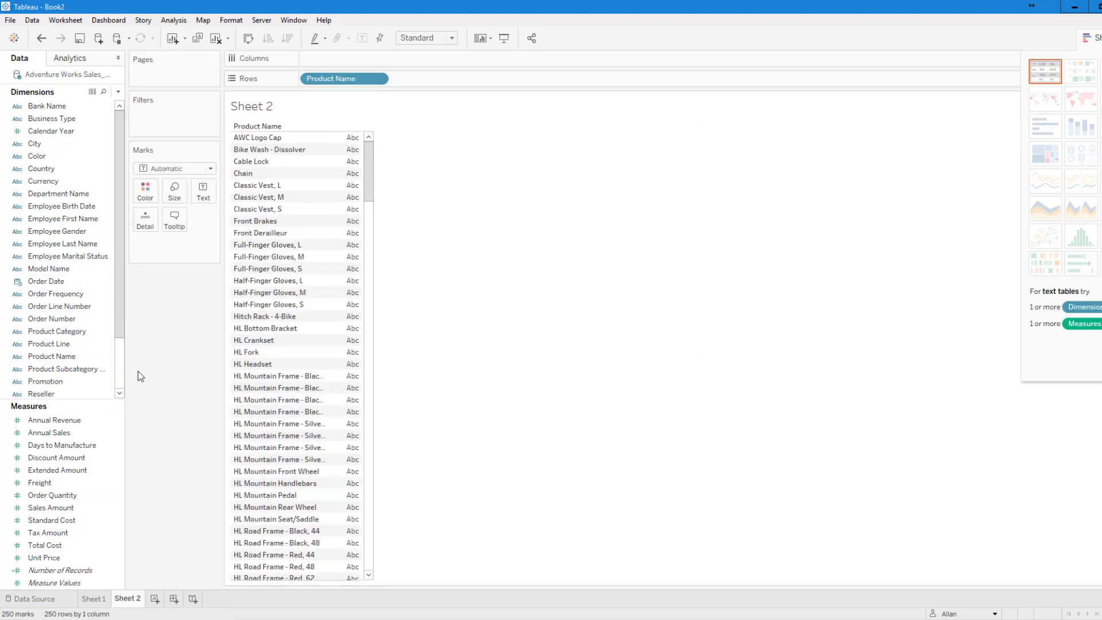
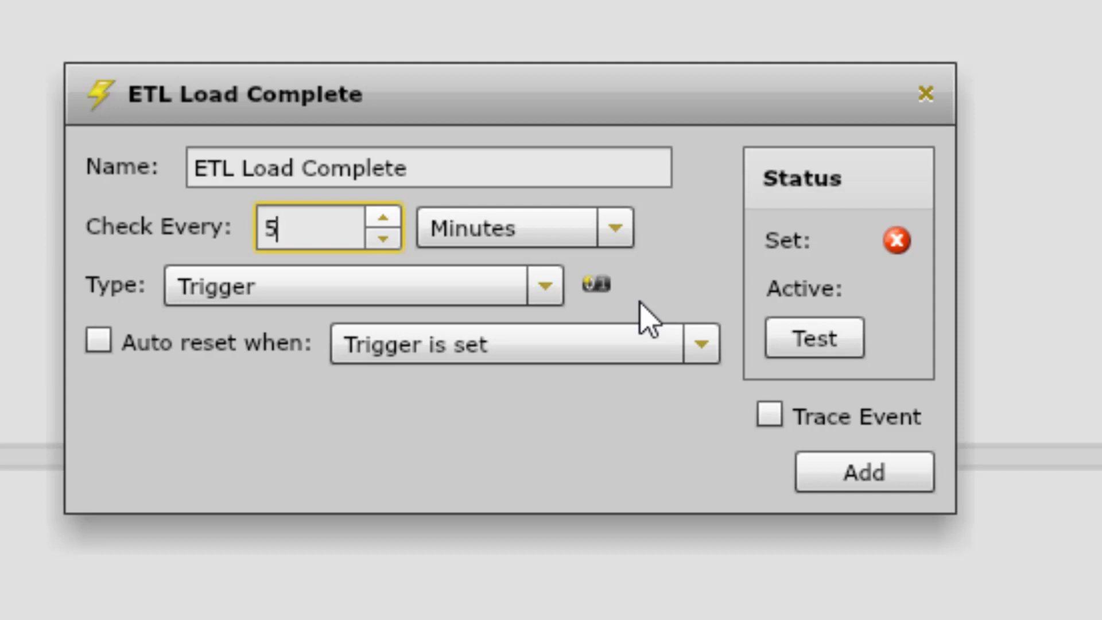
- Make the ETL Load Complete event a File Presence check on etl_complete.txt in Trigger Files, and add the event
left_click(544, 286)
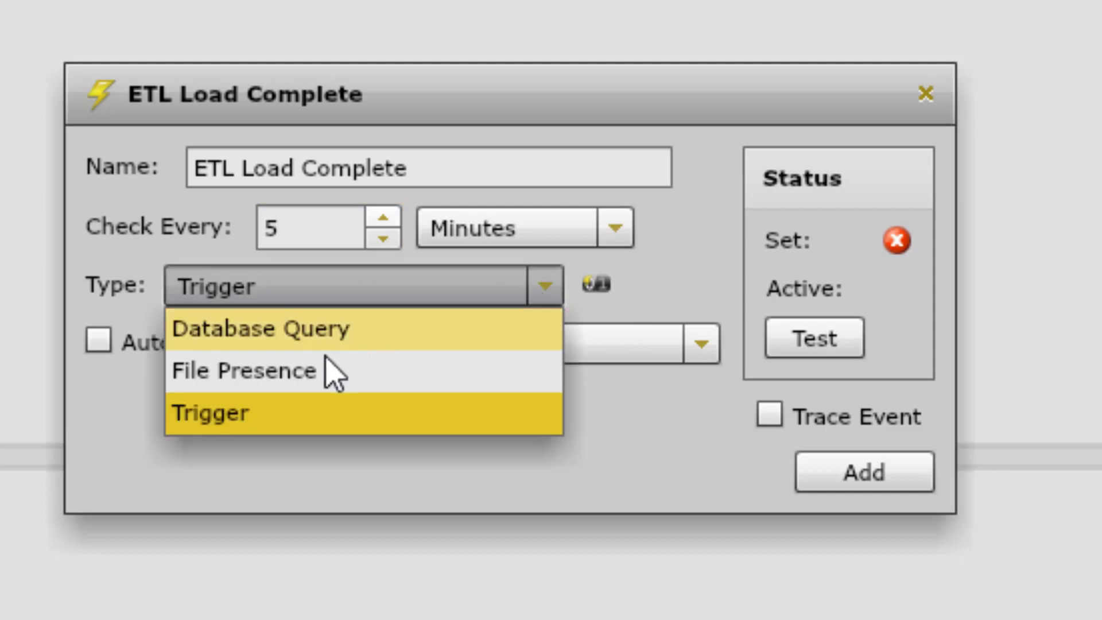
left_click(304, 379)
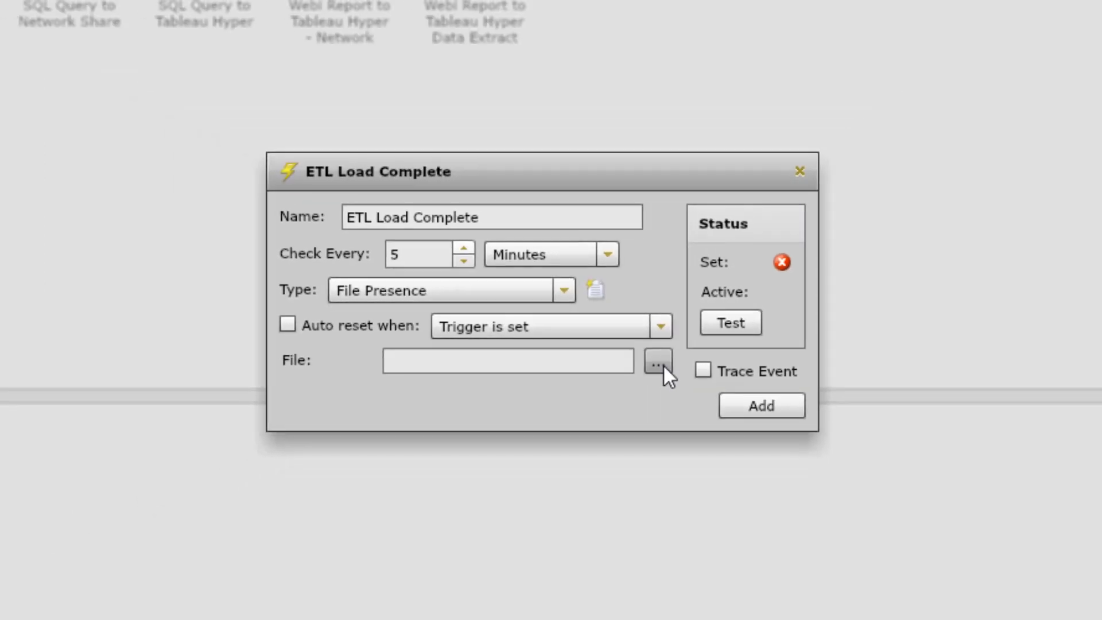
left_click(657, 362)
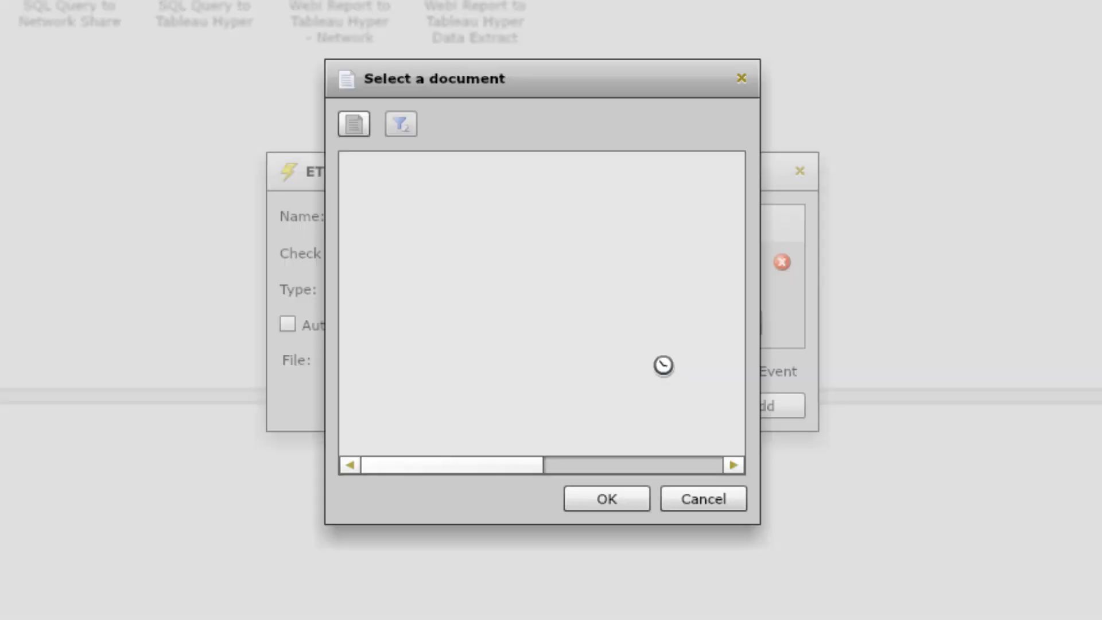
left_click(388, 230)
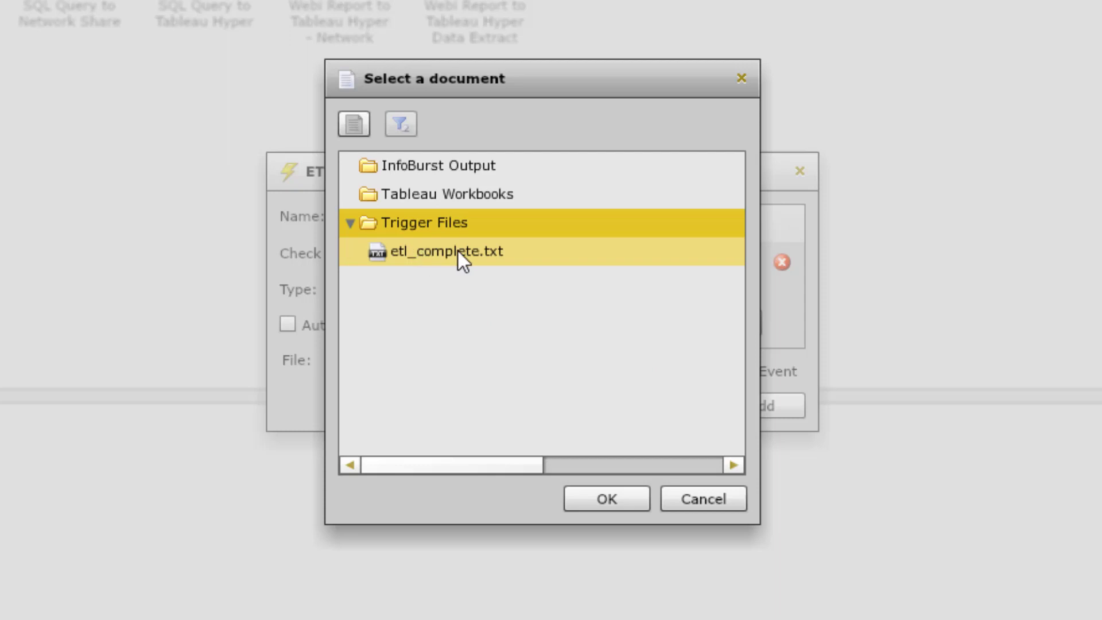
left_click(458, 250)
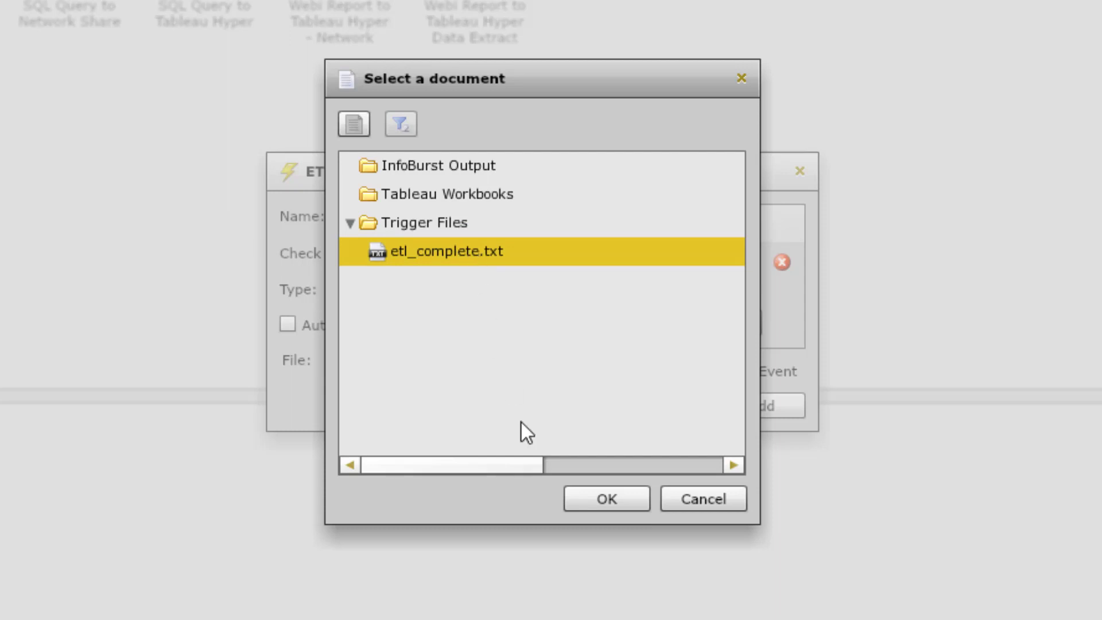
left_click(583, 505)
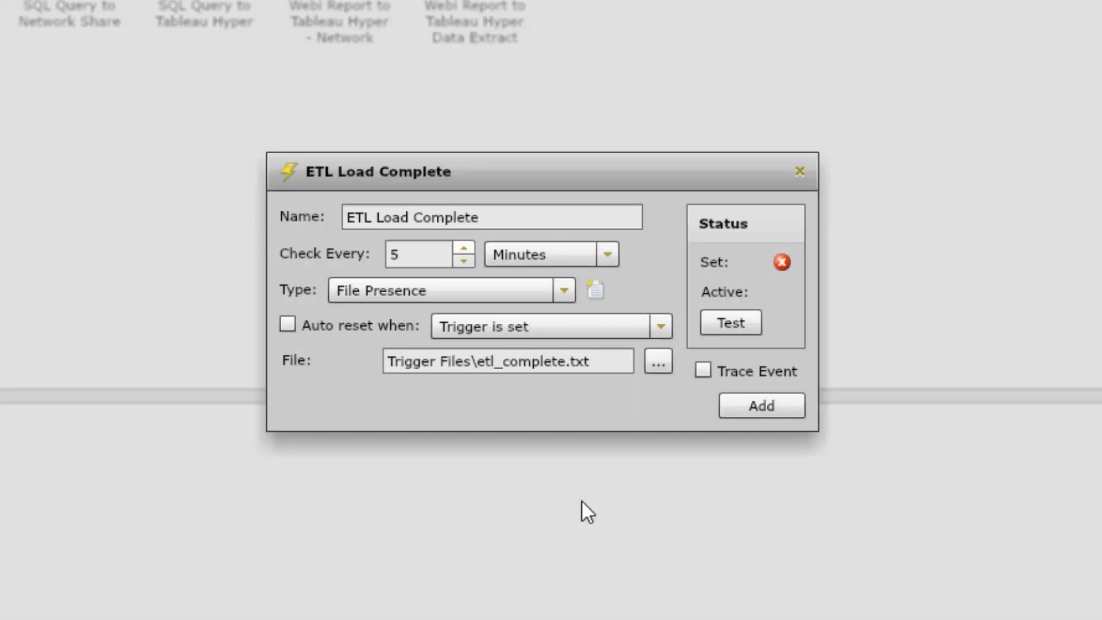
left_click(591, 367)
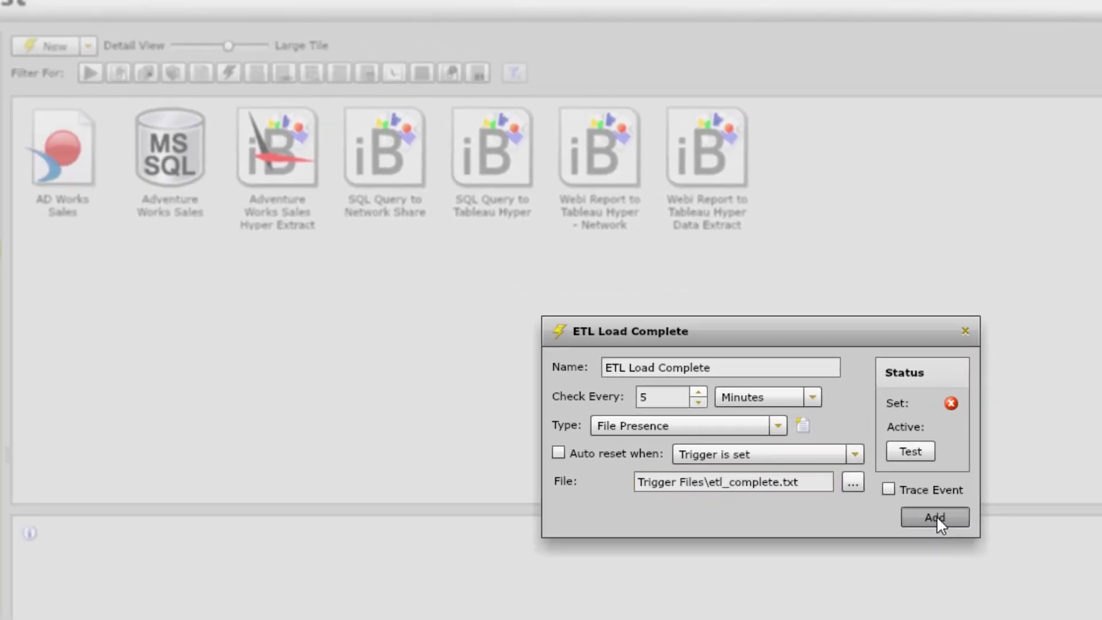
left_click(935, 517)
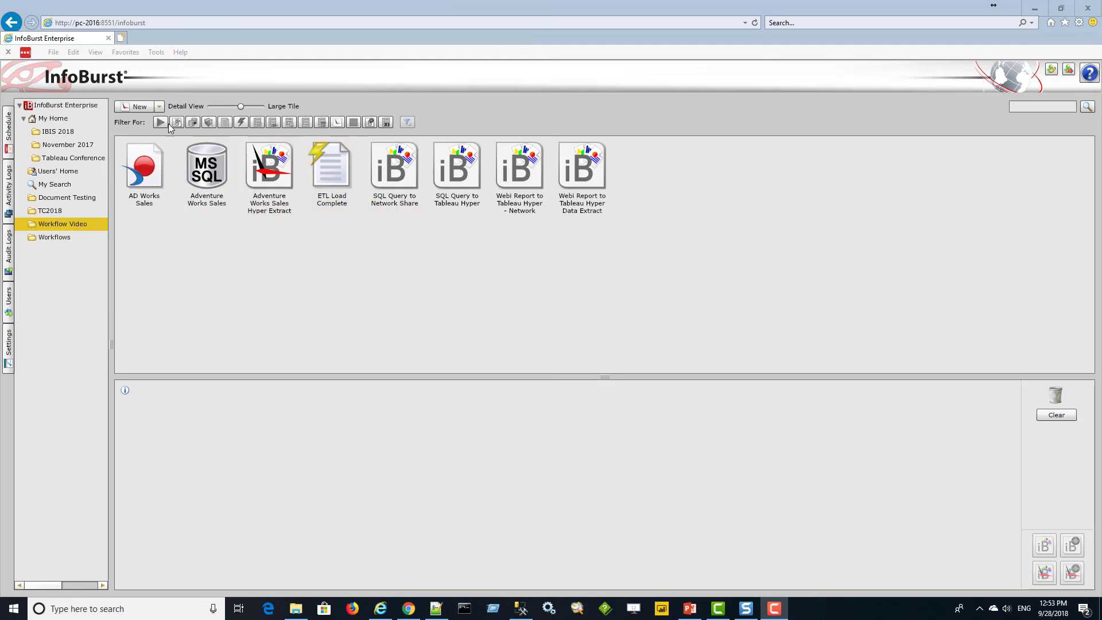
- Start a new schedule named Adventure Works Sales SQL Hyper Extract with a Daily frequency, Monday to Friday, at 05:00 AM
left_click(160, 107)
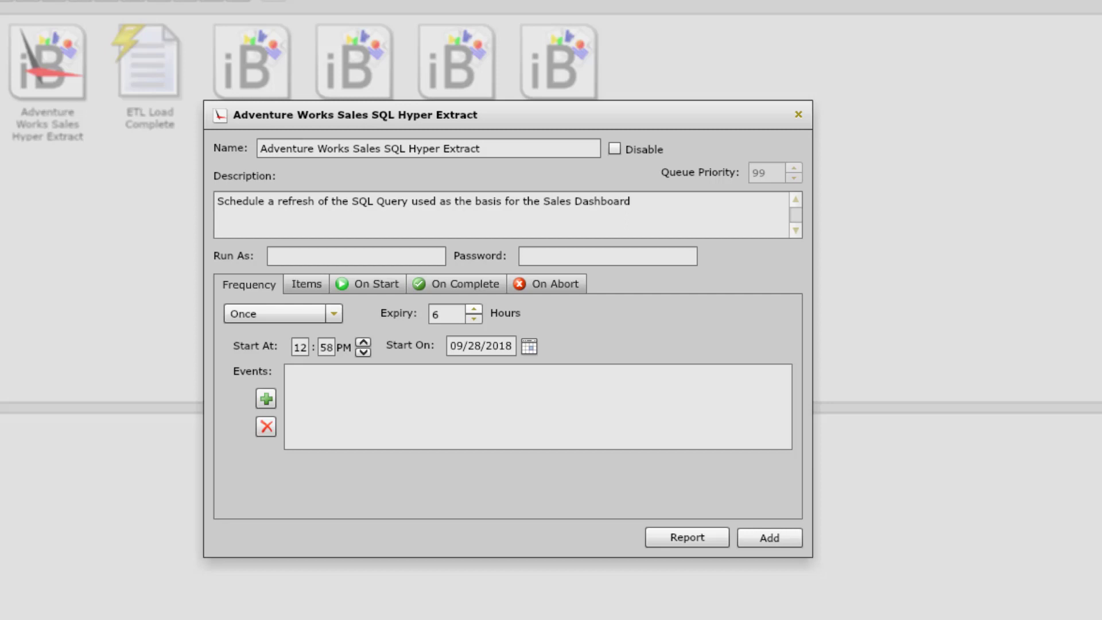
left_click(334, 314)
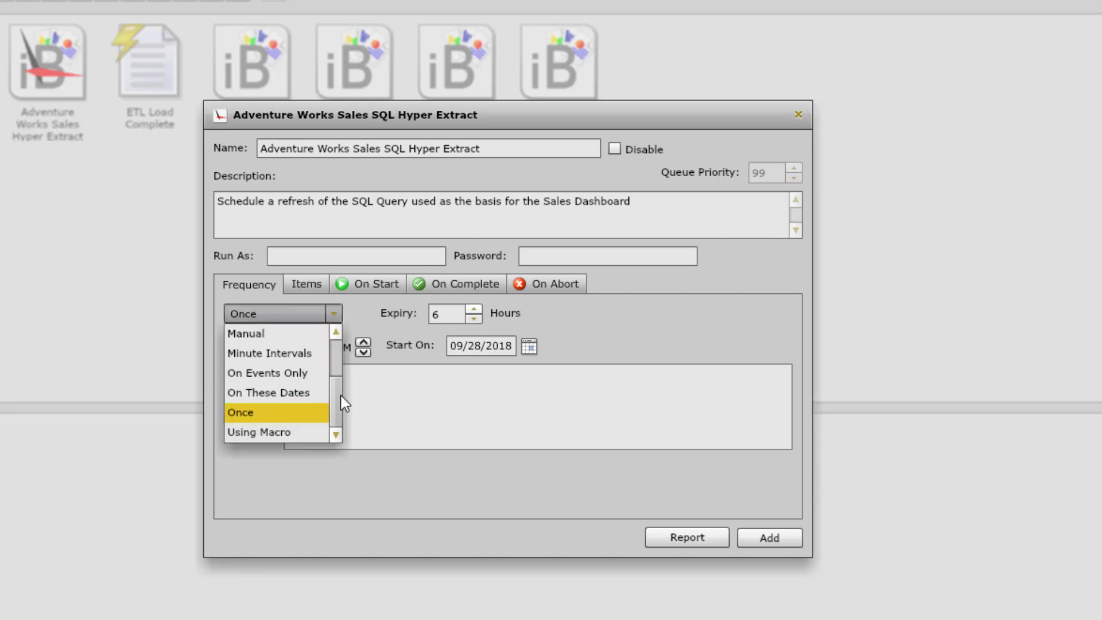
left_click_drag(341, 396, 304, 342)
left_click(239, 334)
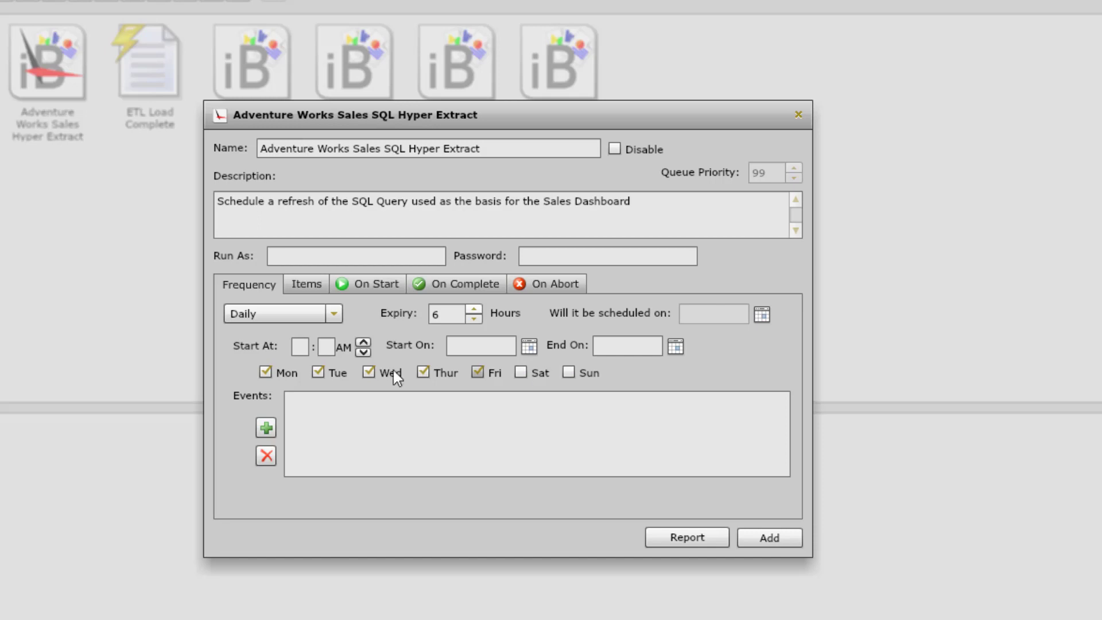
left_click(299, 346)
type("05")
key("Tab")
type("00")
left_click(369, 372)
- Set the schedule to start on 10/01/2018 and end on 09/30/2020
left_click(520, 349)
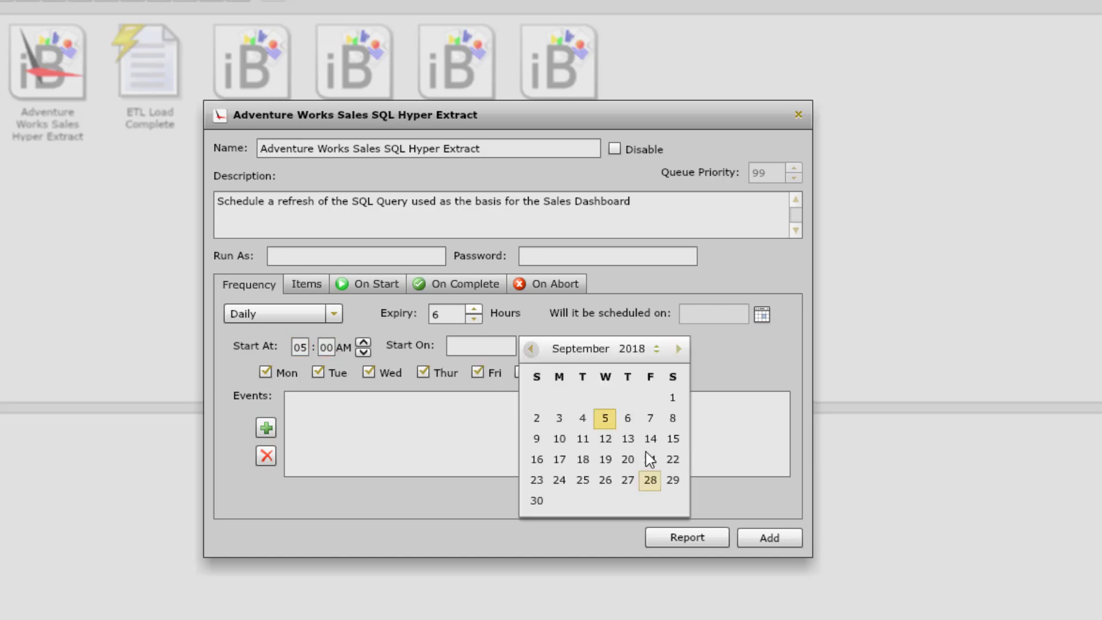
left_click(672, 481)
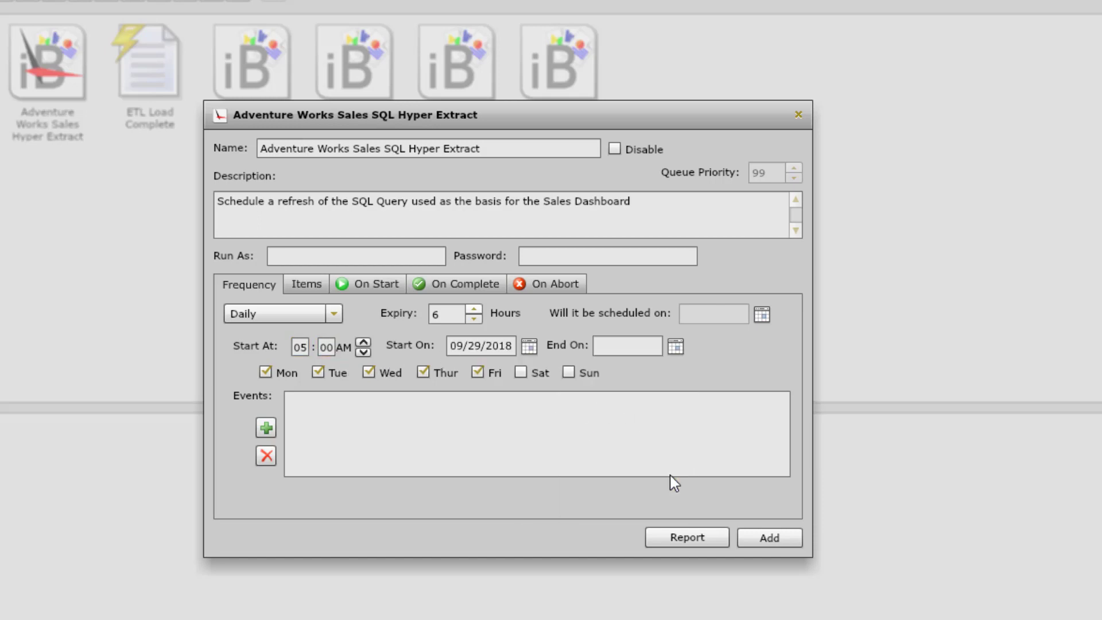
left_click(529, 346)
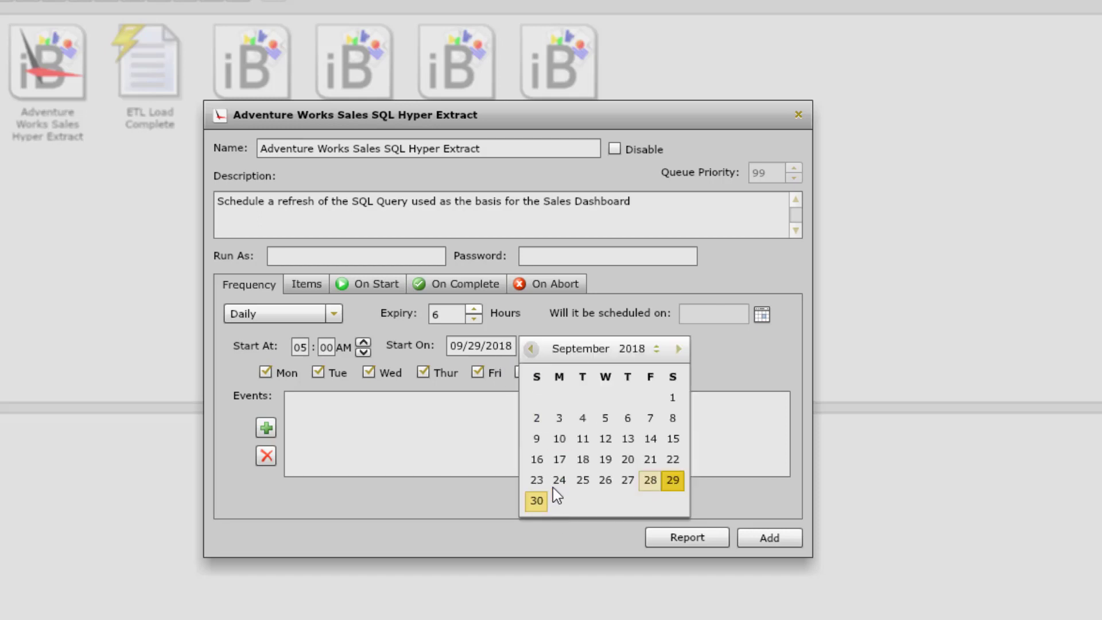
left_click(678, 349)
left_click(559, 398)
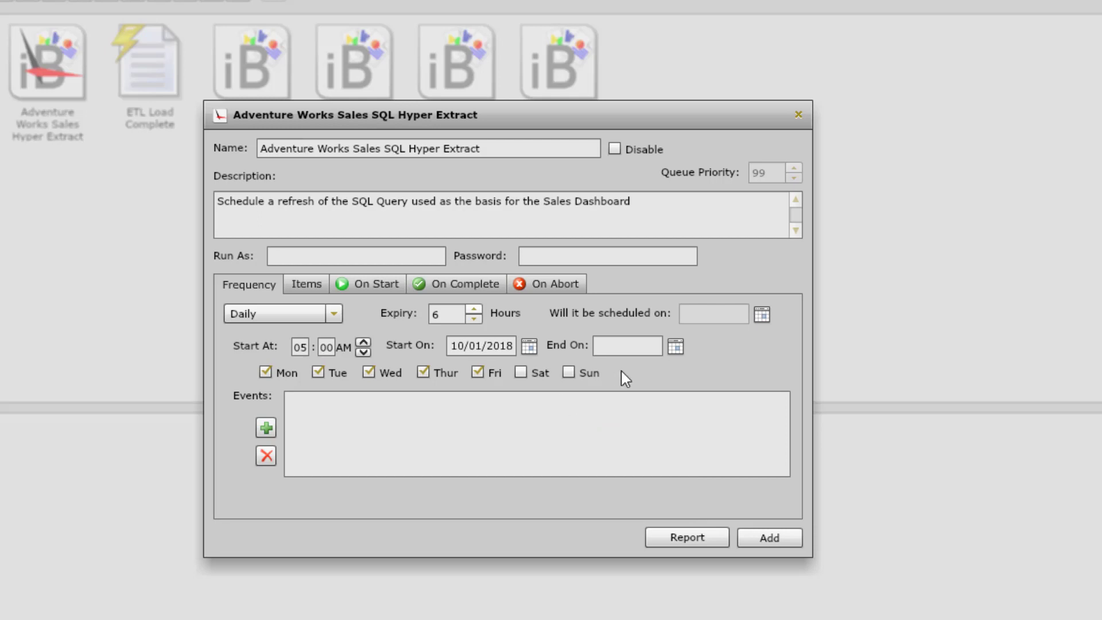
left_click(676, 346)
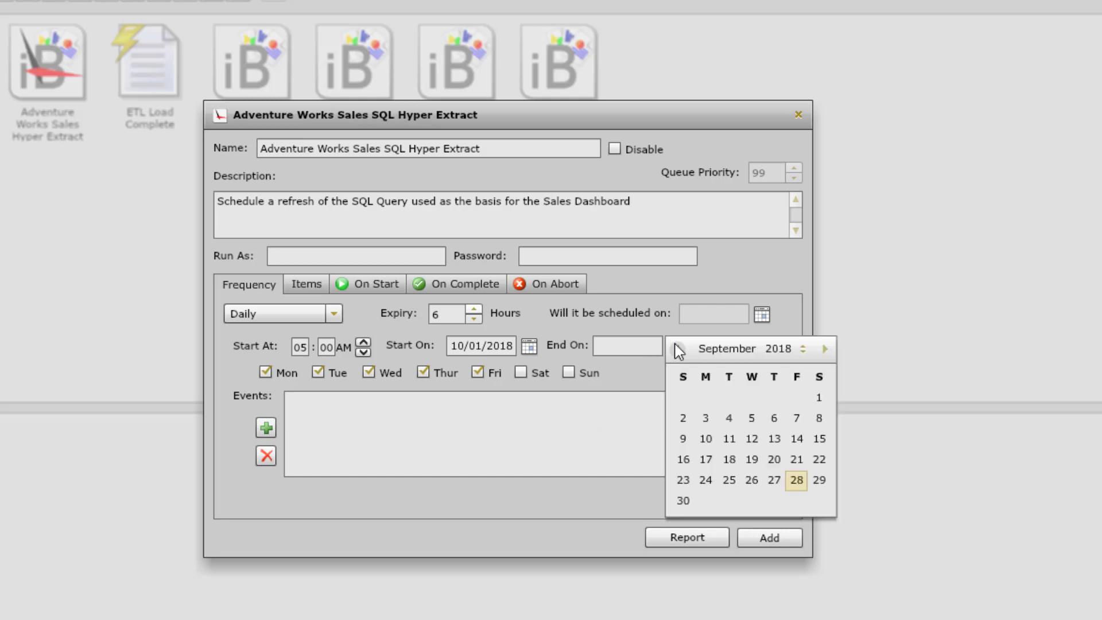
left_click(802, 346)
left_click(802, 346)
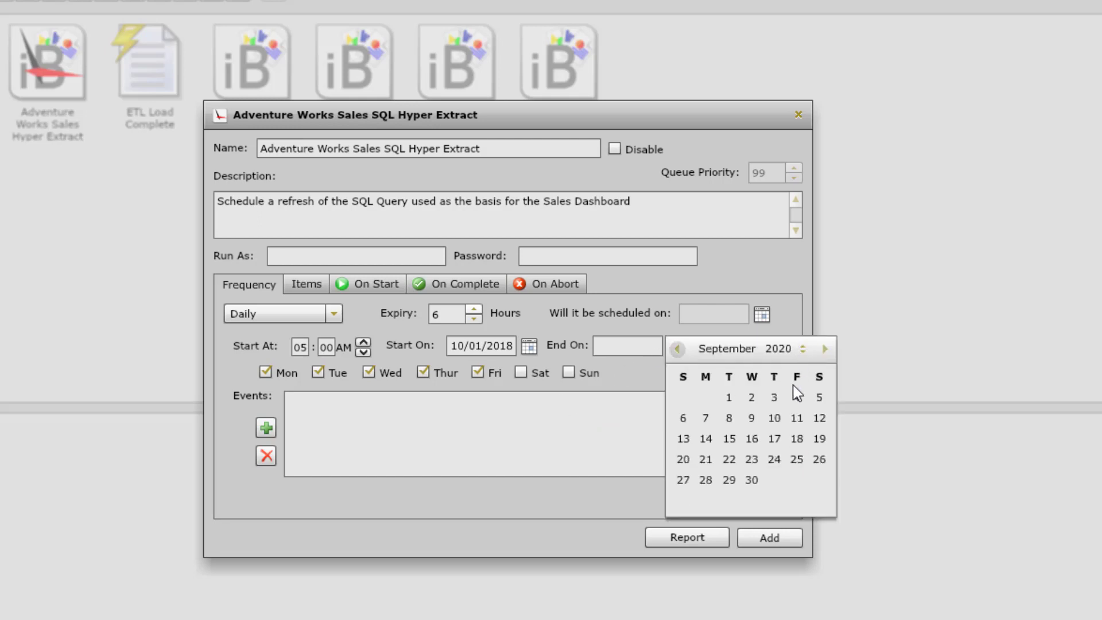
left_click(751, 481)
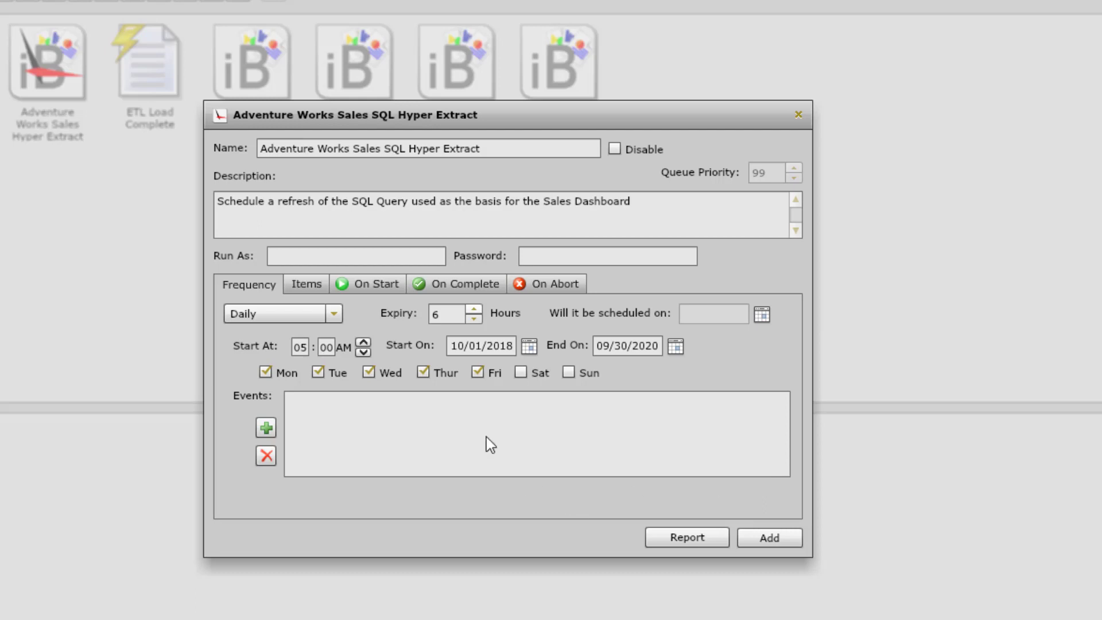
- Add the ETL Load Complete event from the Workflow Video folder to the schedule's events
left_click(266, 425)
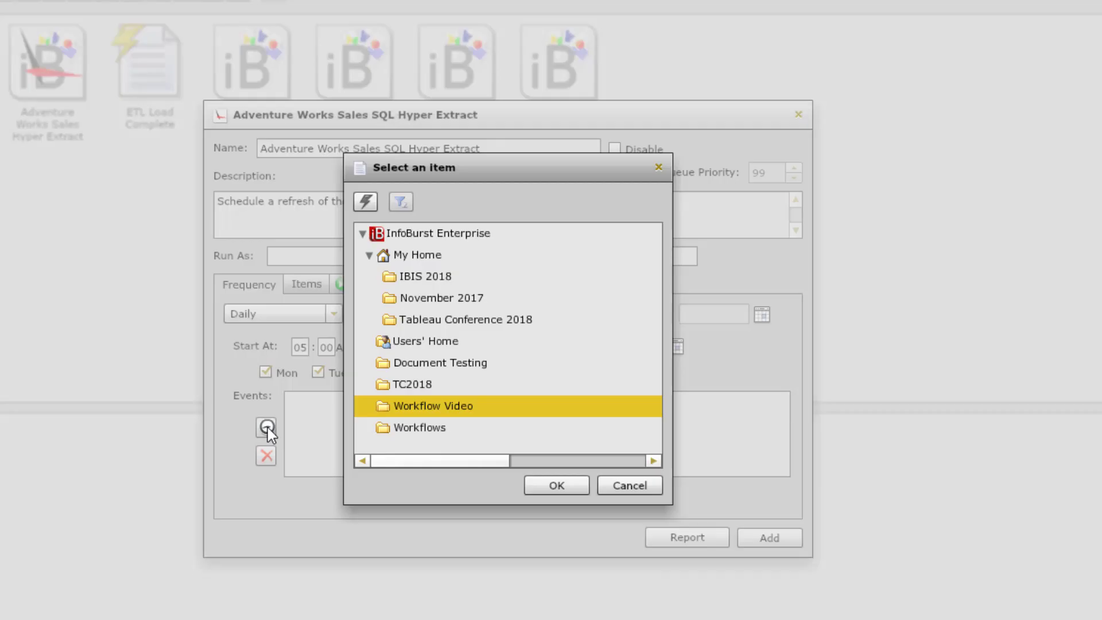
left_click(422, 408)
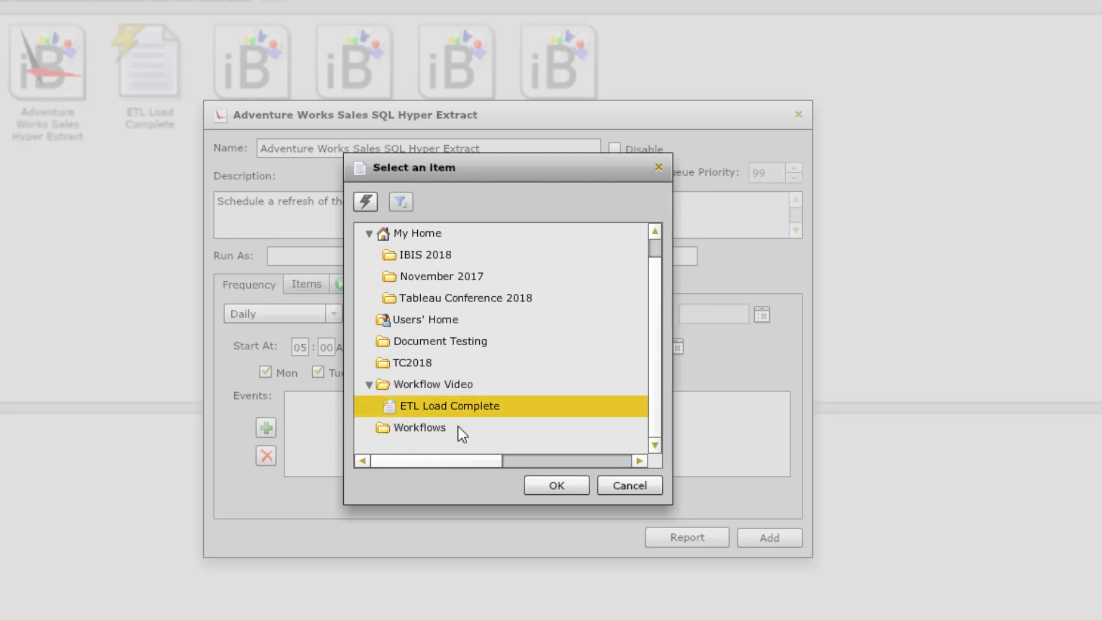
left_click(564, 485)
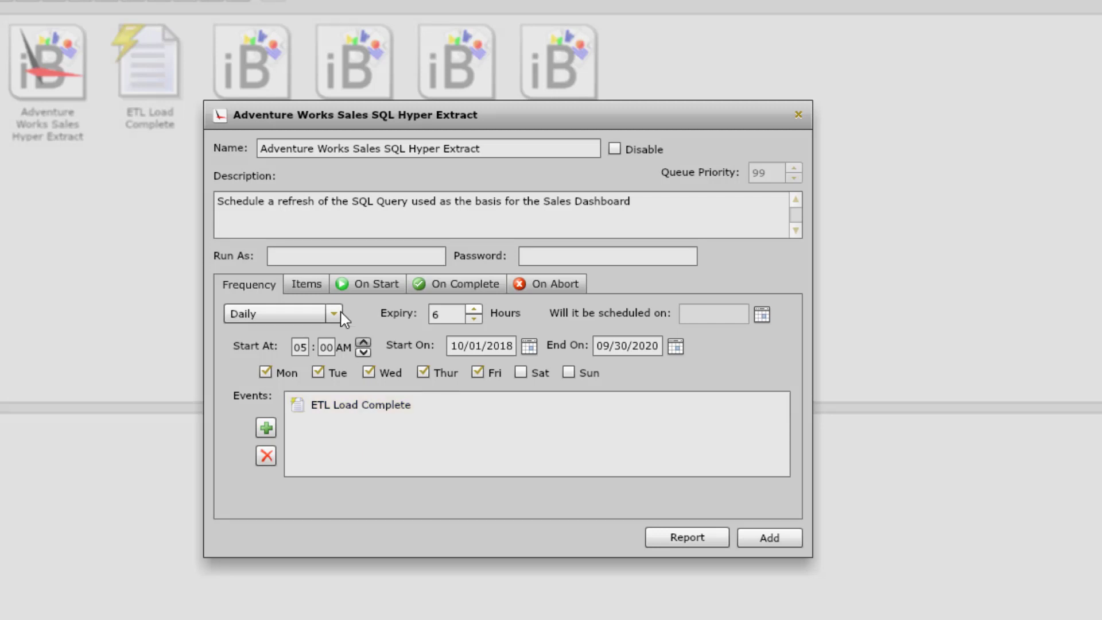
- Add the SQL Query to Tableau Hyper burst to the schedule's items, then add the schedule and close it
left_click(302, 285)
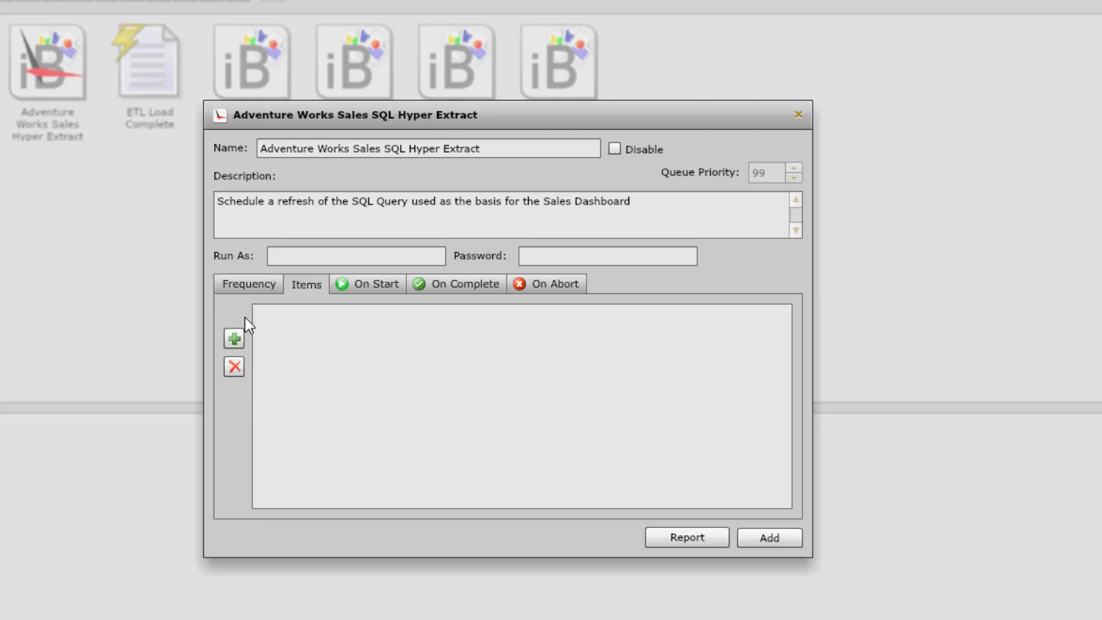
left_click(237, 337)
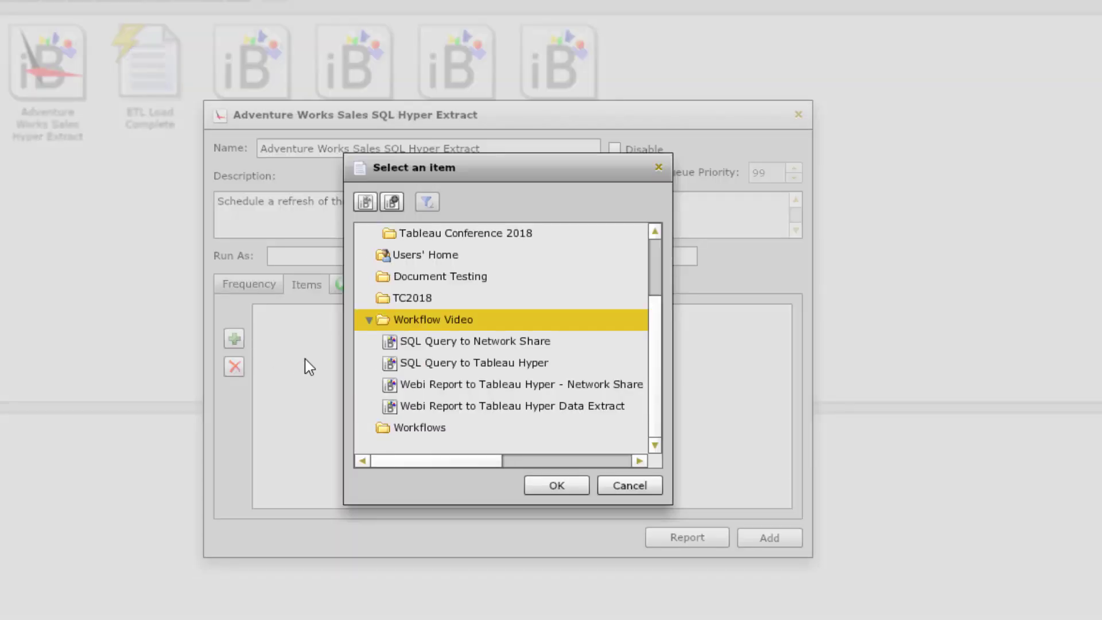
left_click(429, 368)
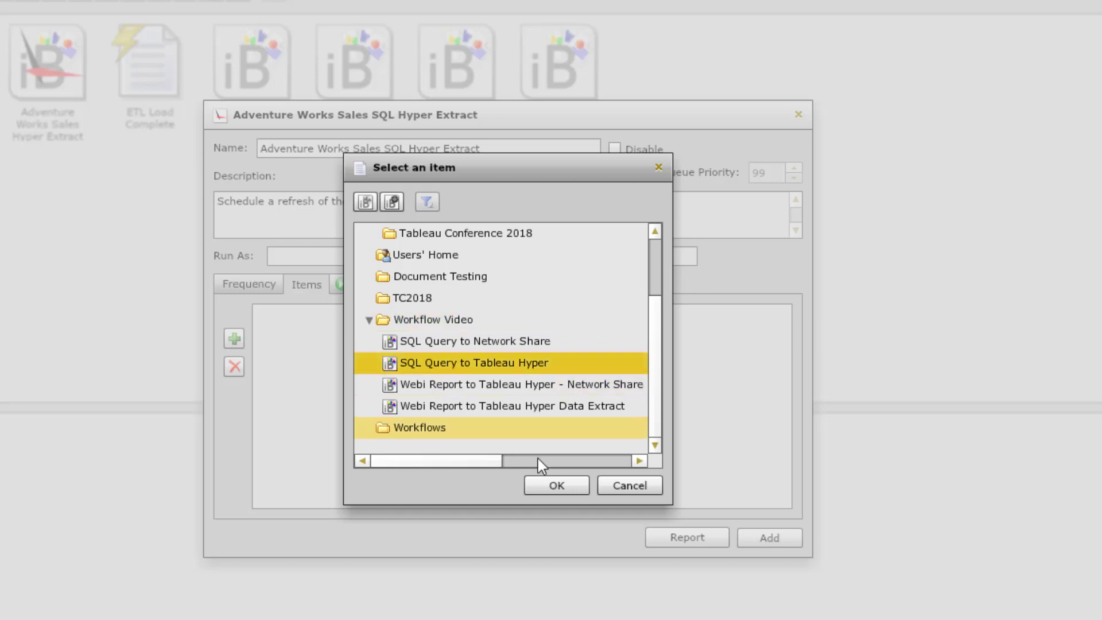
left_click(554, 488)
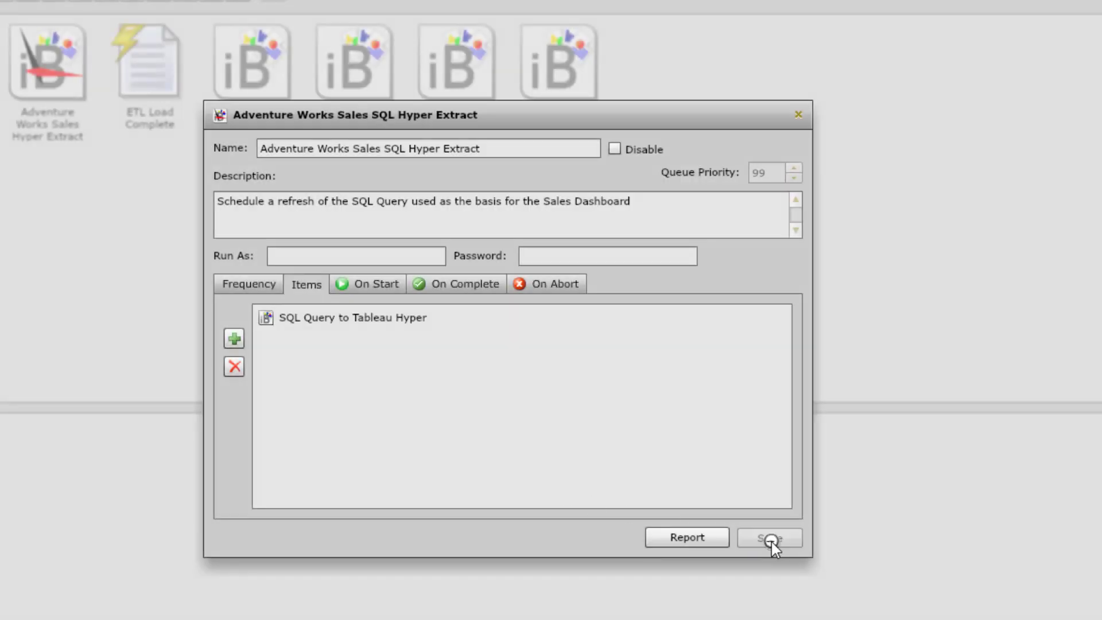
left_click(770, 538)
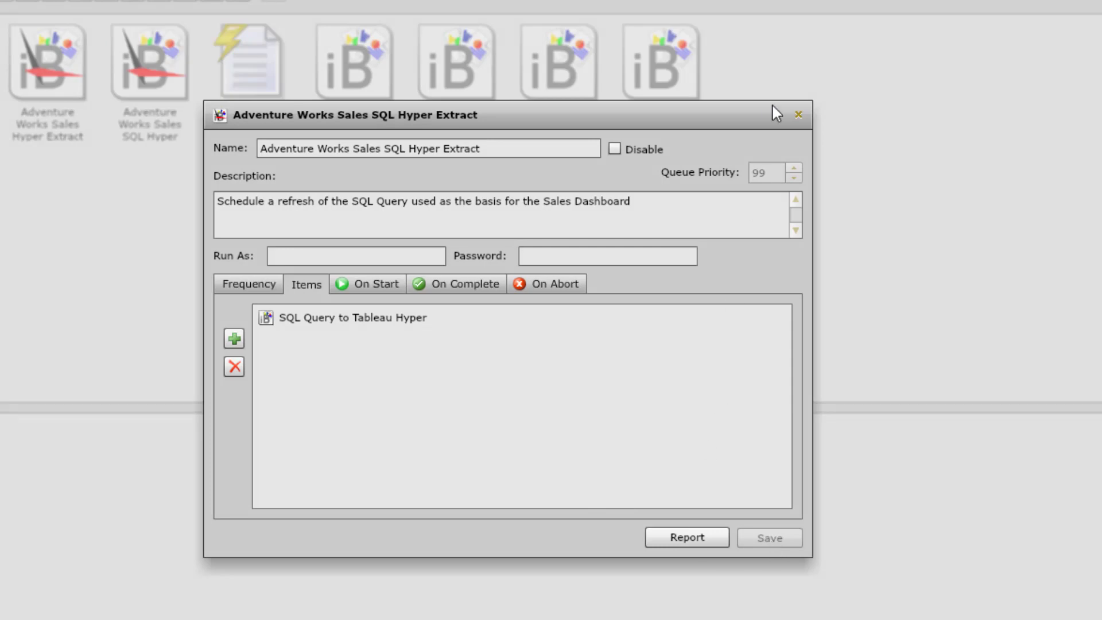
left_click(798, 115)
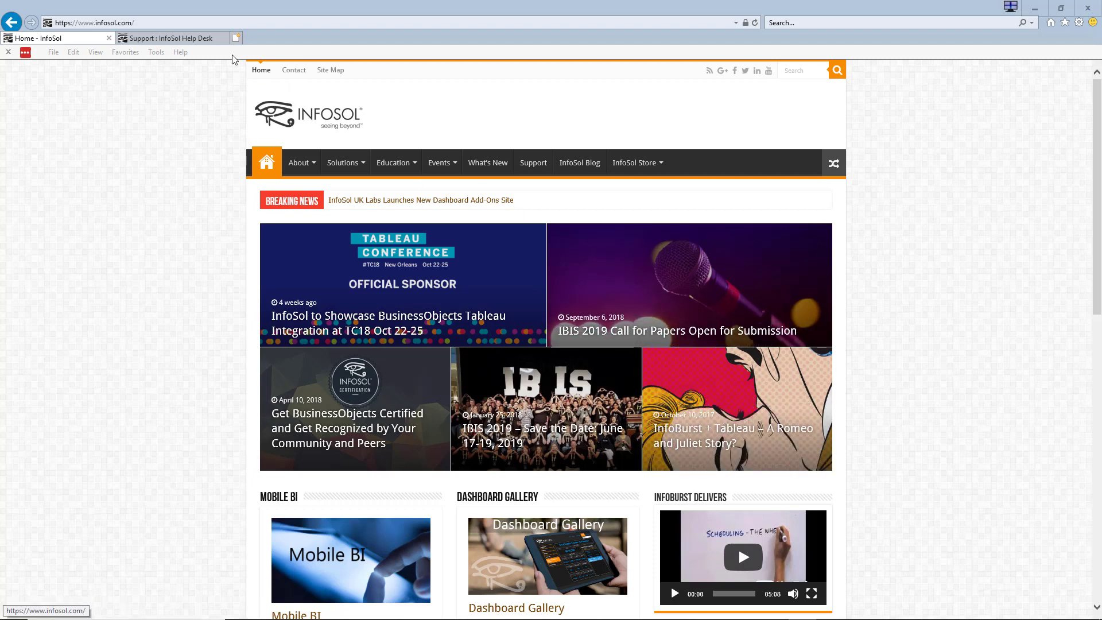
- Show the InfoSol Help Desk support site in the browser
left_click(186, 39)
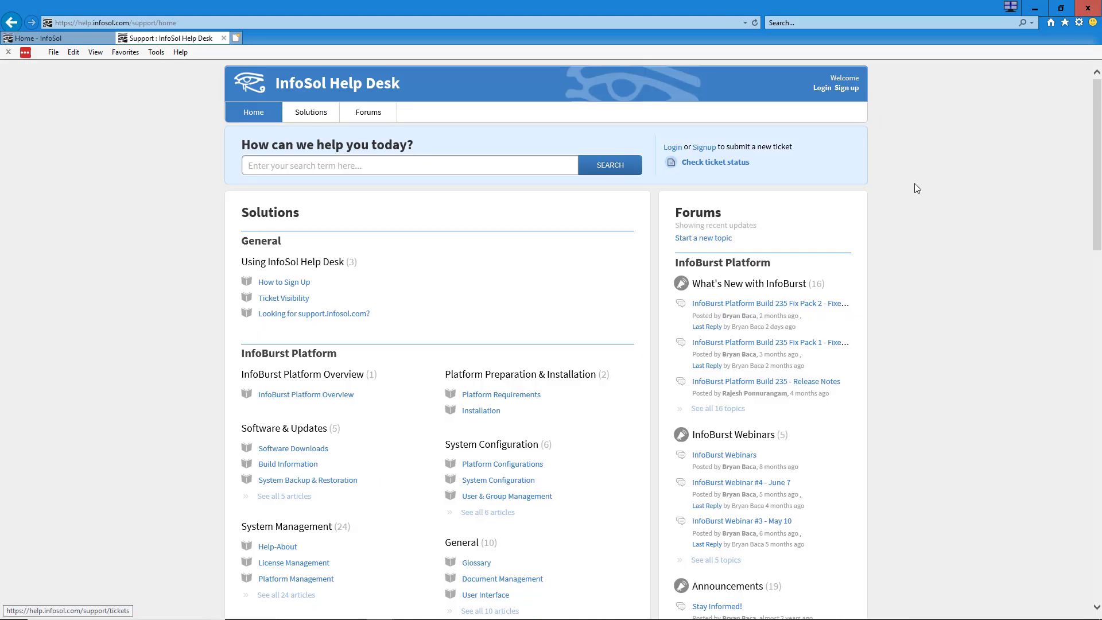